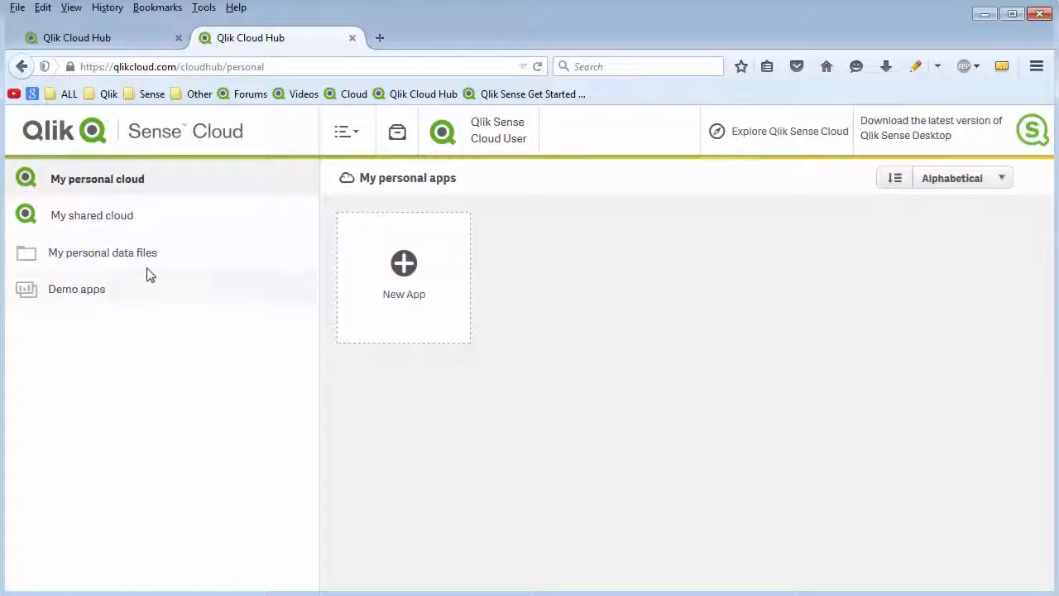
# Upload smart_orders.xls from the Sales folder to the personal data files in the cloud
pyautogui.click(149, 262)
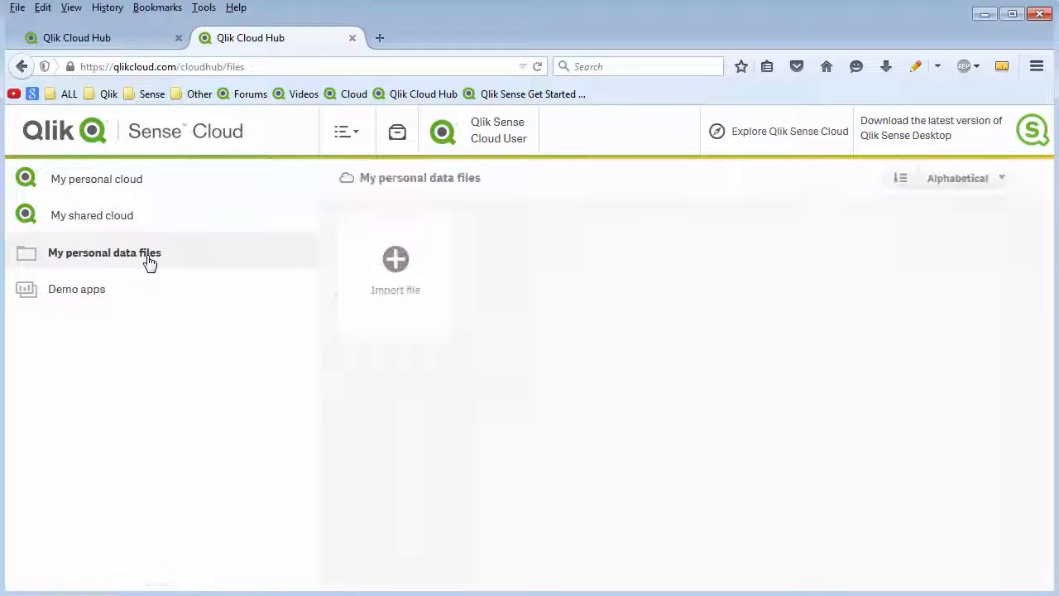
pyautogui.click(400, 266)
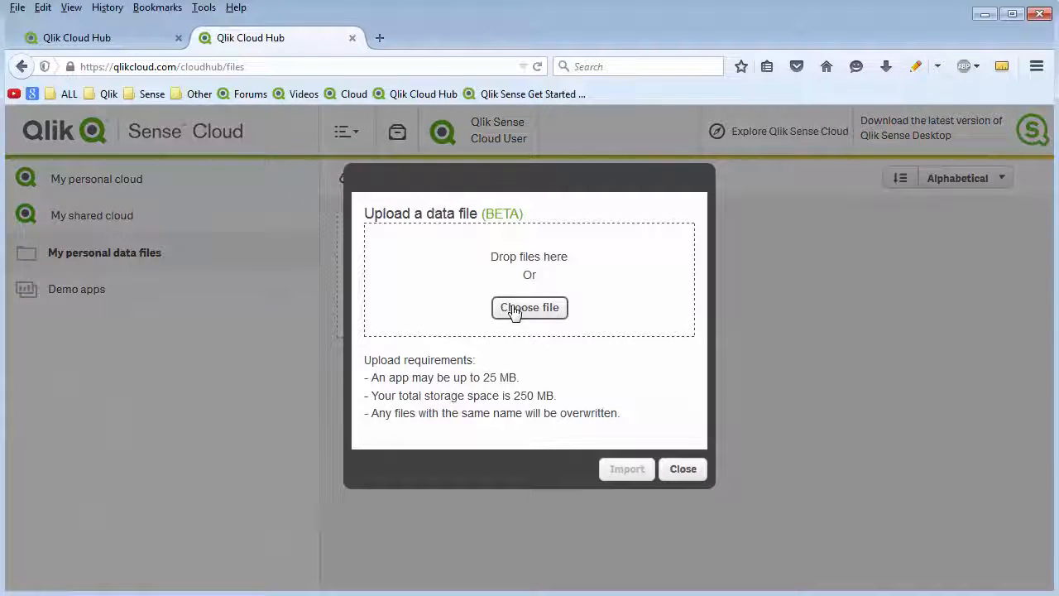
pyautogui.hotkey('alt', 'Tab')
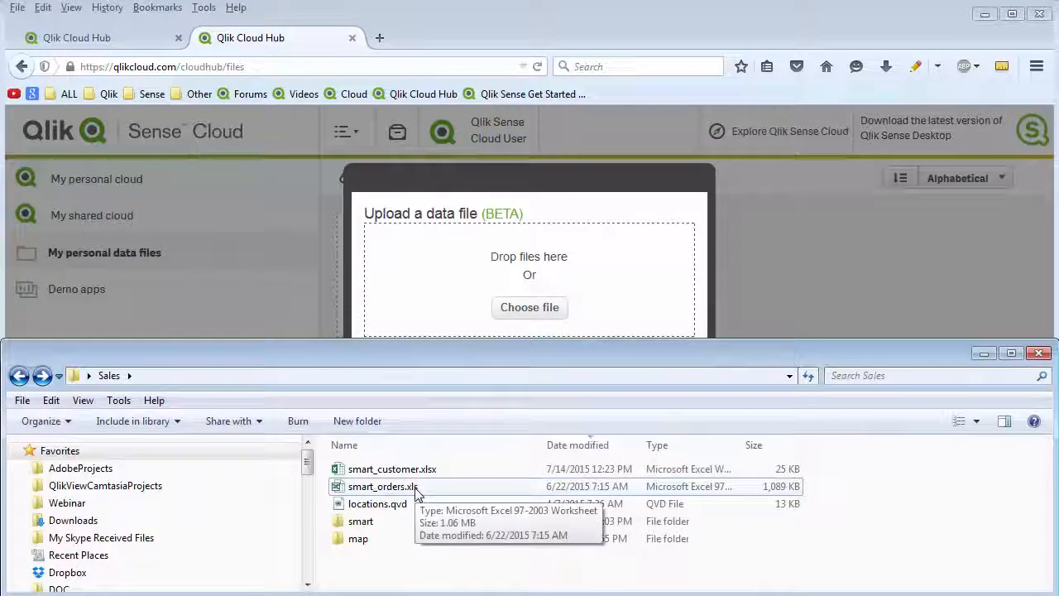
pyautogui.moveTo(417, 490); pyautogui.dragTo(598, 323)
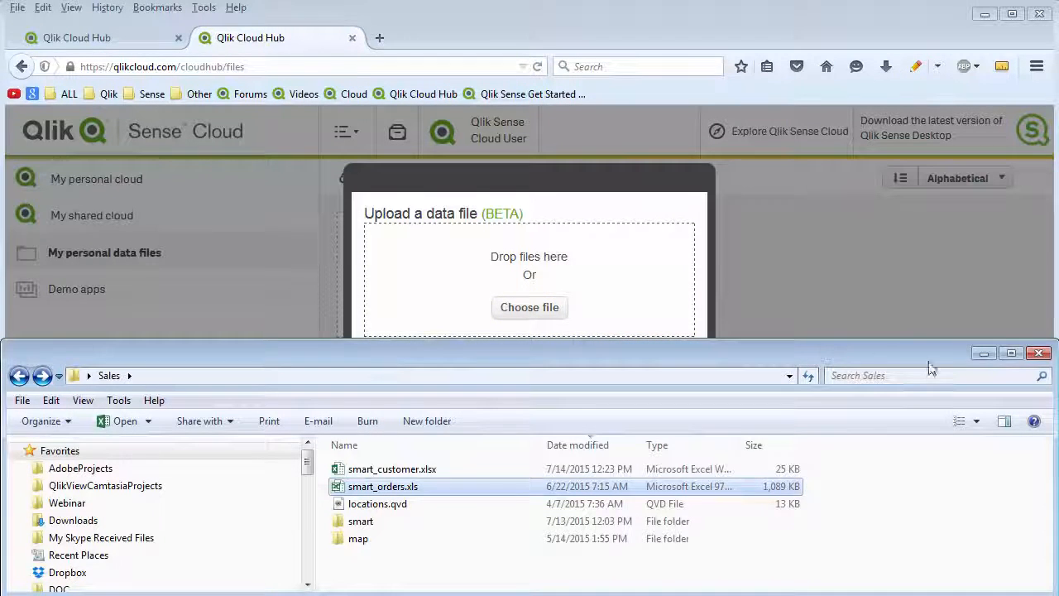
pyautogui.click(984, 354)
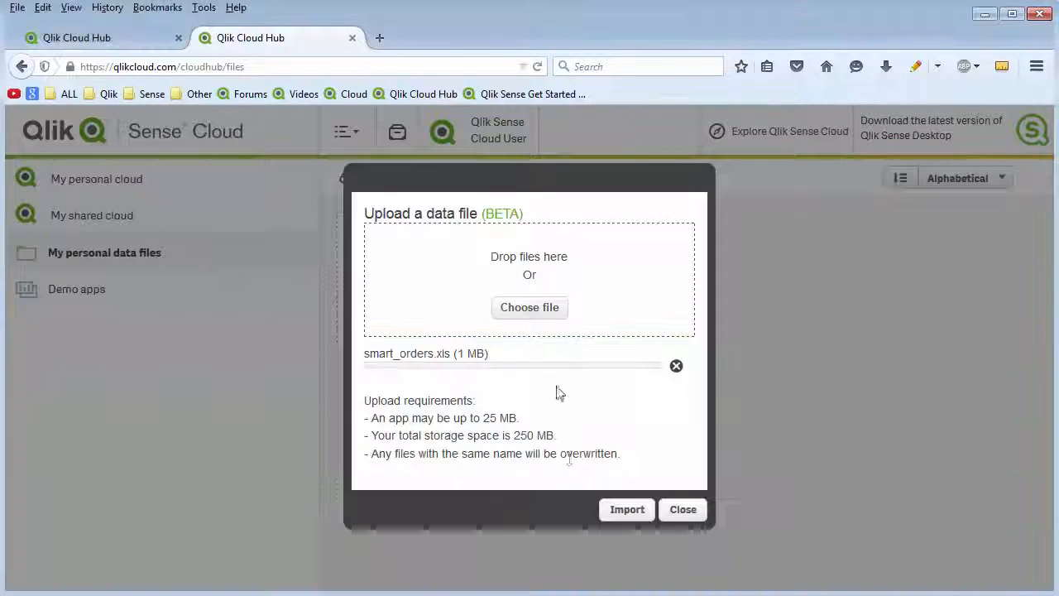
pyautogui.click(631, 512)
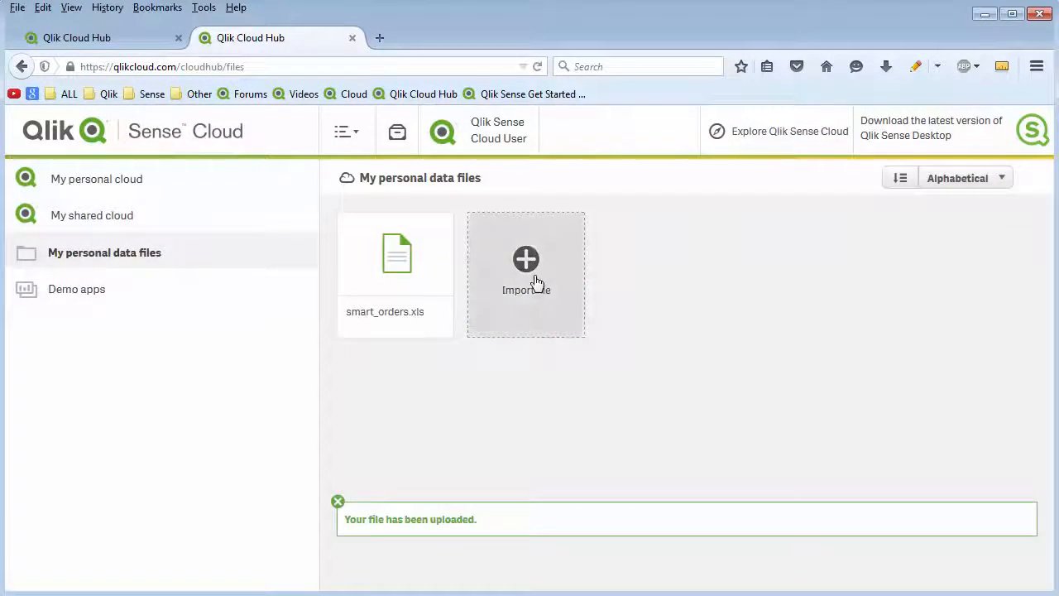
# Import smart_customer.xlsx from the Sales folder into the personal data files
pyautogui.click(536, 283)
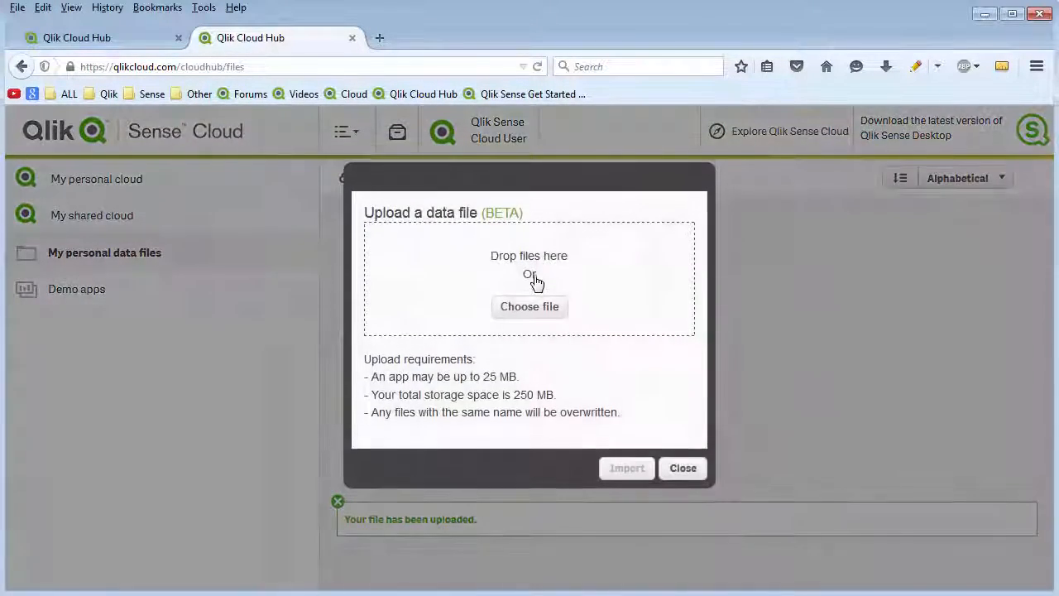
pyautogui.hotkey('alt', 'Tab')
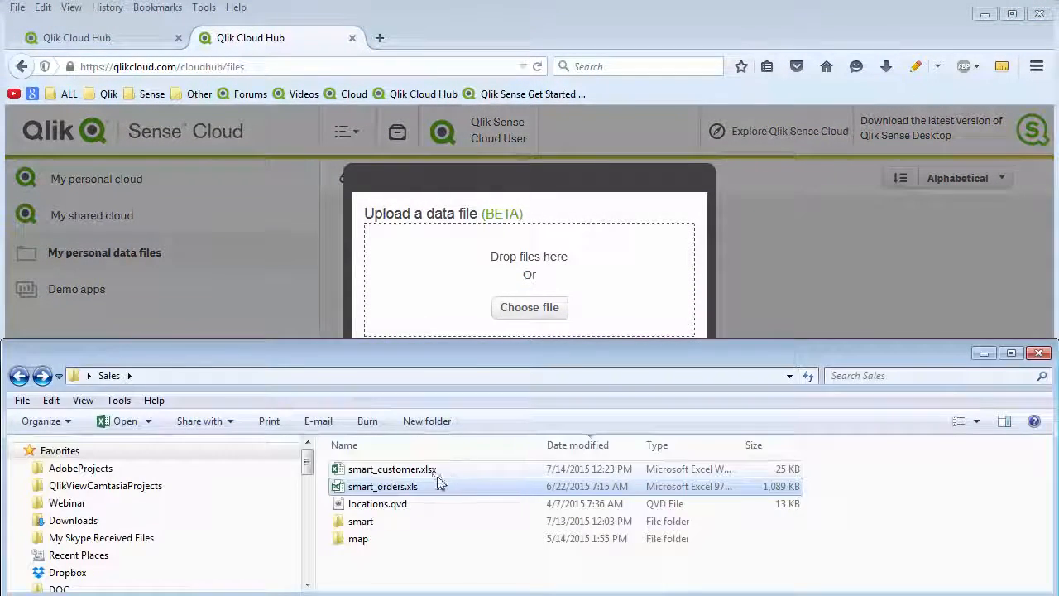
pyautogui.moveTo(406, 469); pyautogui.dragTo(591, 335)
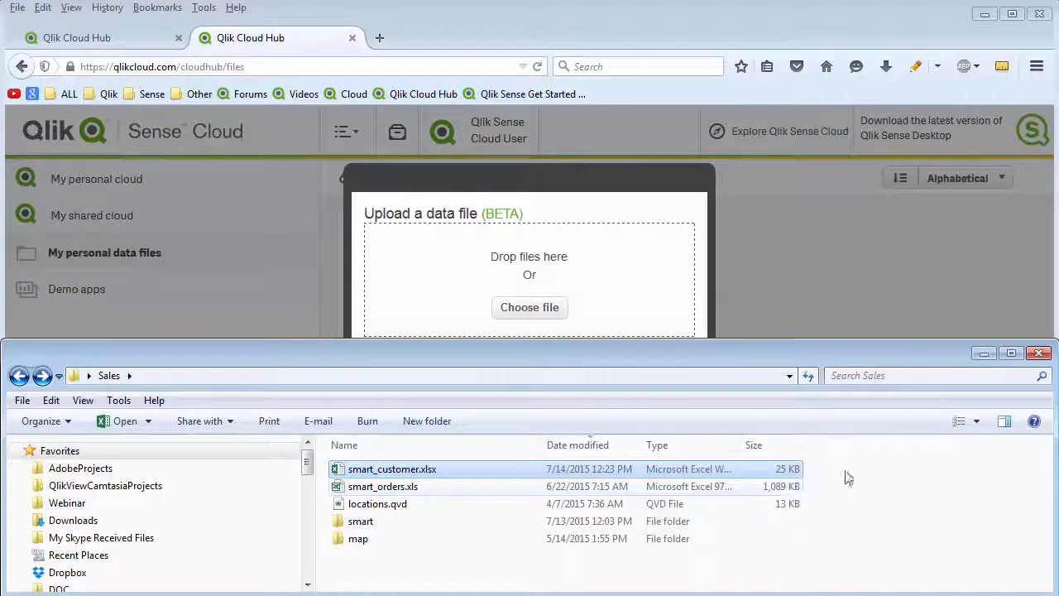
pyautogui.click(1039, 353)
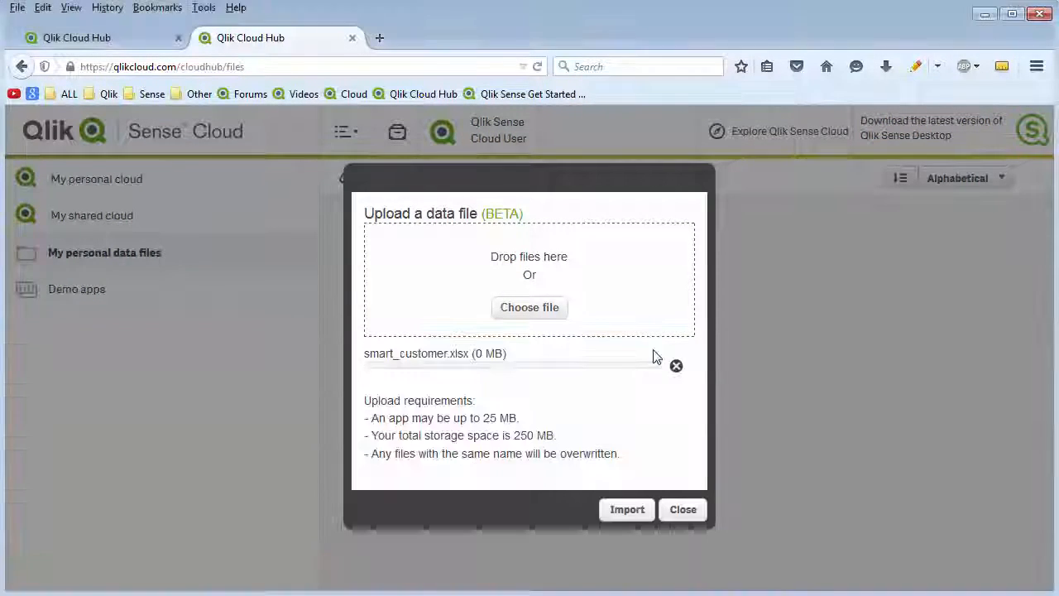
pyautogui.click(626, 511)
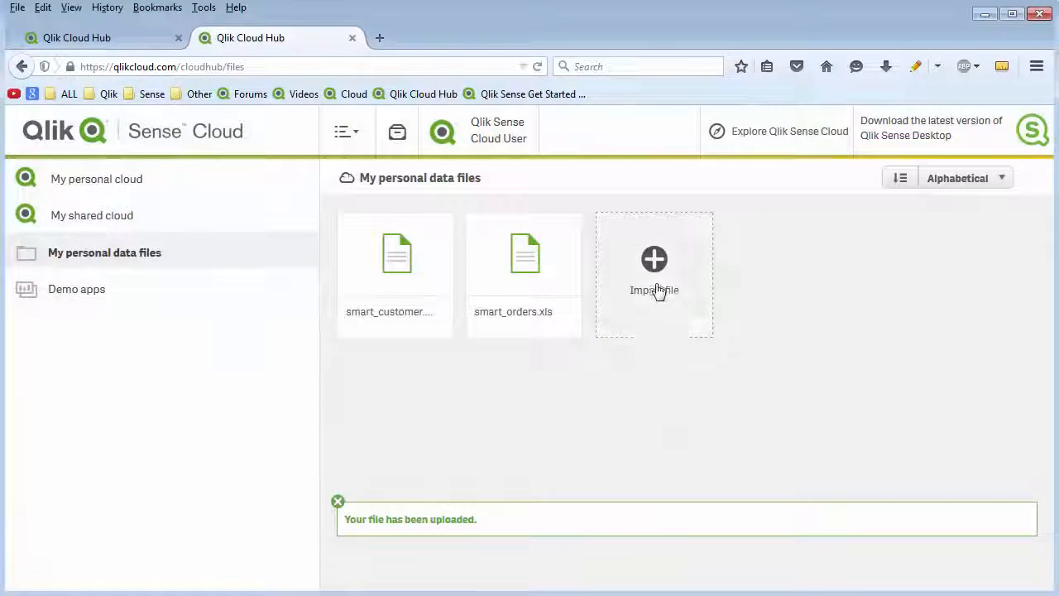
# Import locations.qvd from the Sales folder into the personal data files and check which actions the uploaded file offers
pyautogui.click(656, 291)
pyautogui.hotkey('alt', 'Tab')
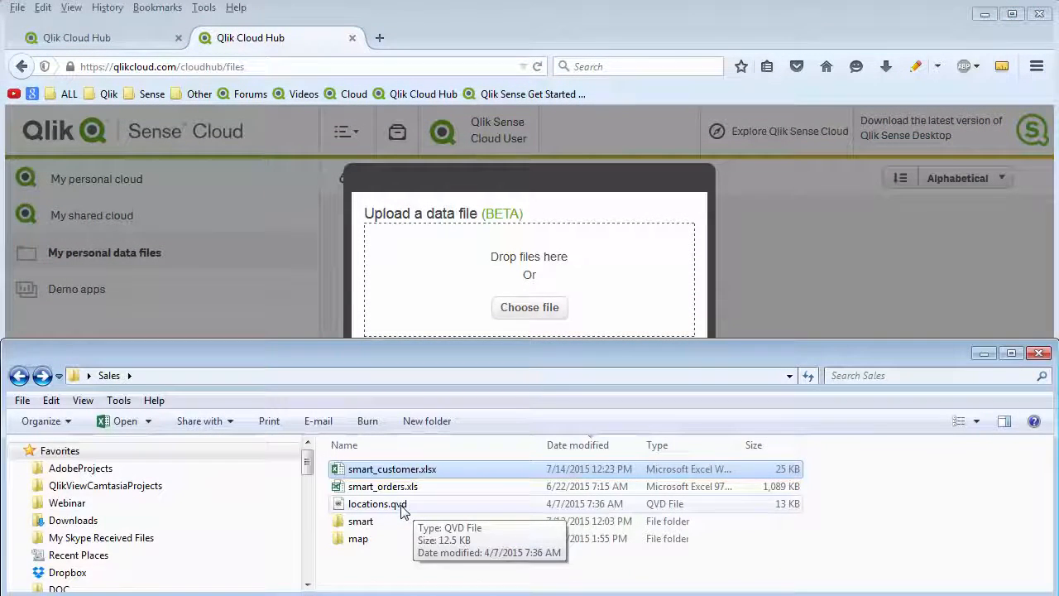
pyautogui.moveTo(403, 511); pyautogui.dragTo(579, 308)
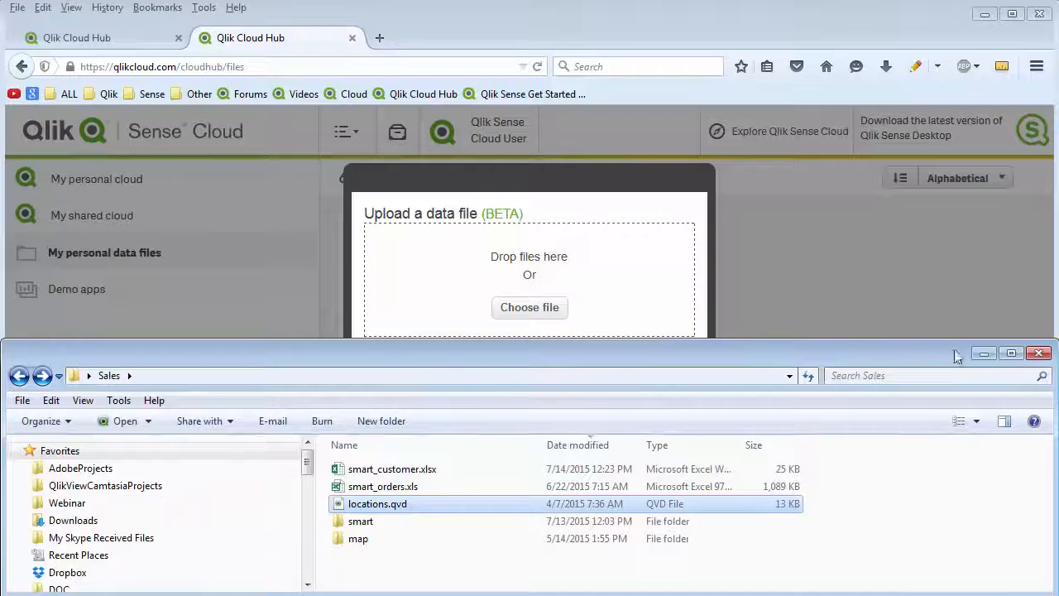
pyautogui.click(984, 354)
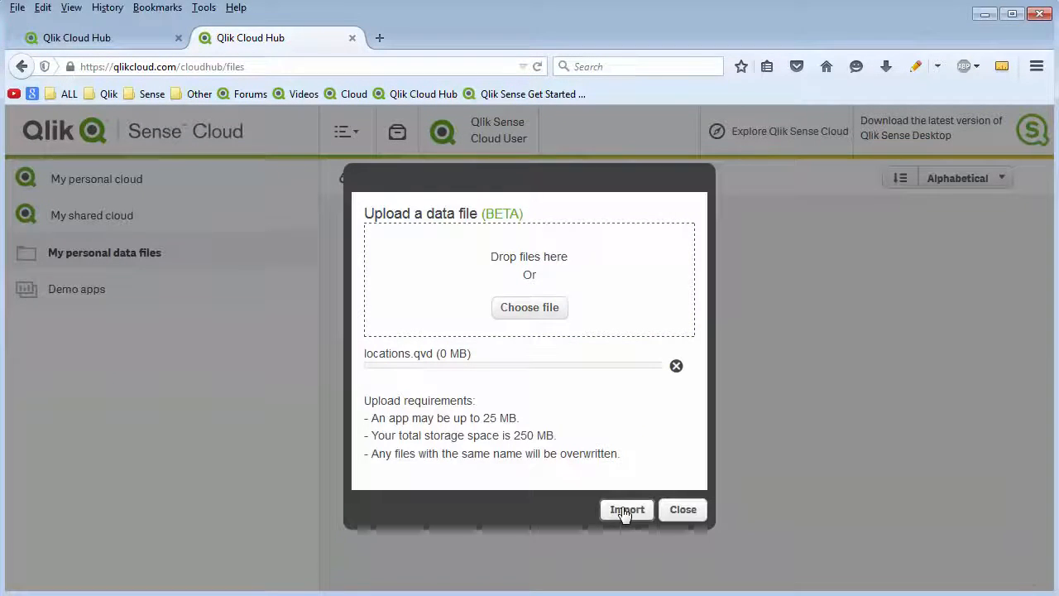
pyautogui.click(625, 511)
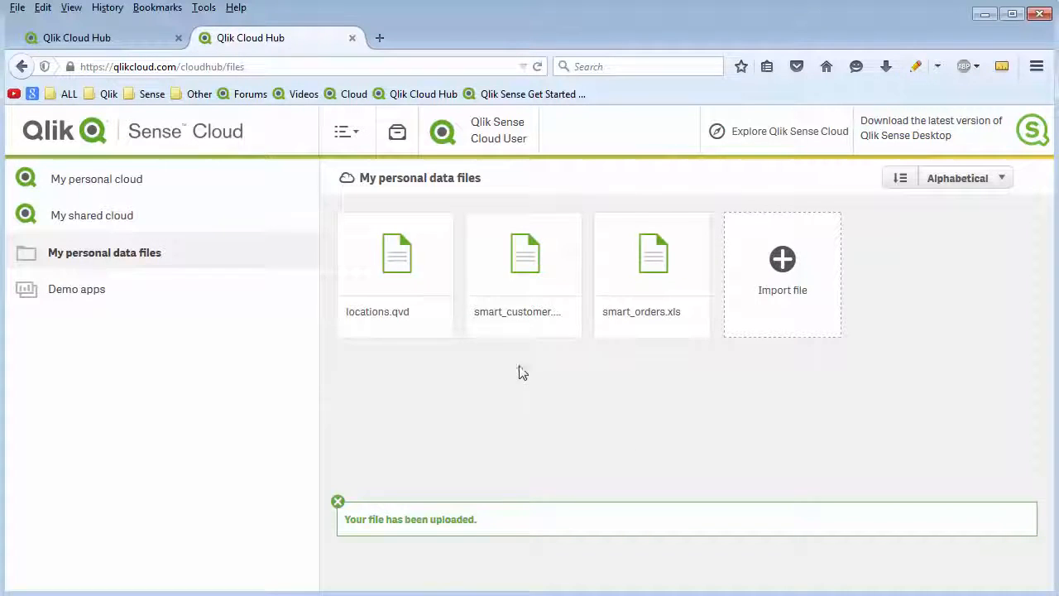
pyautogui.rightClick(403, 261)
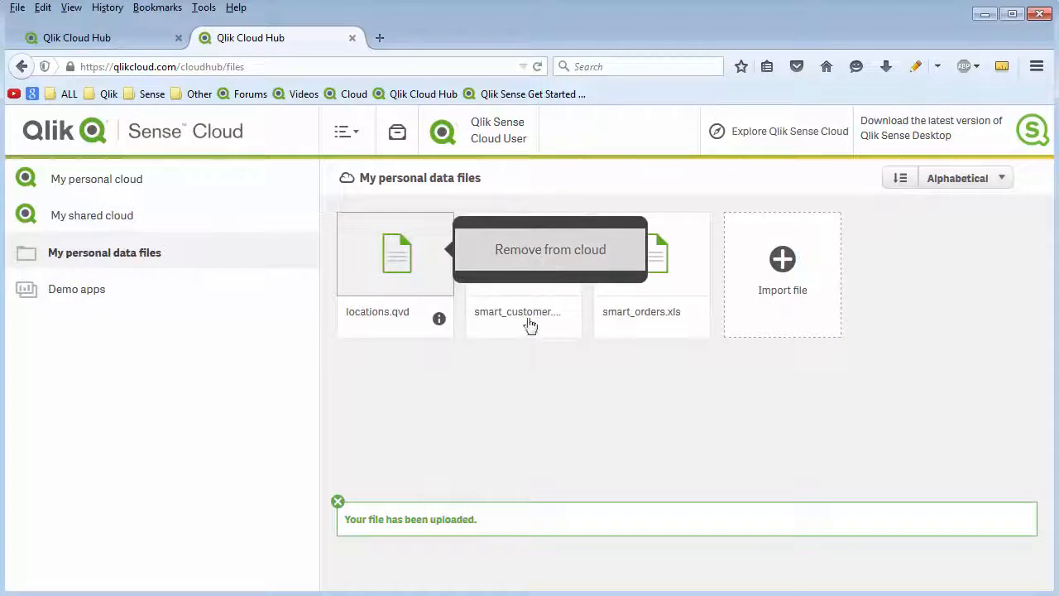
pyautogui.click(535, 437)
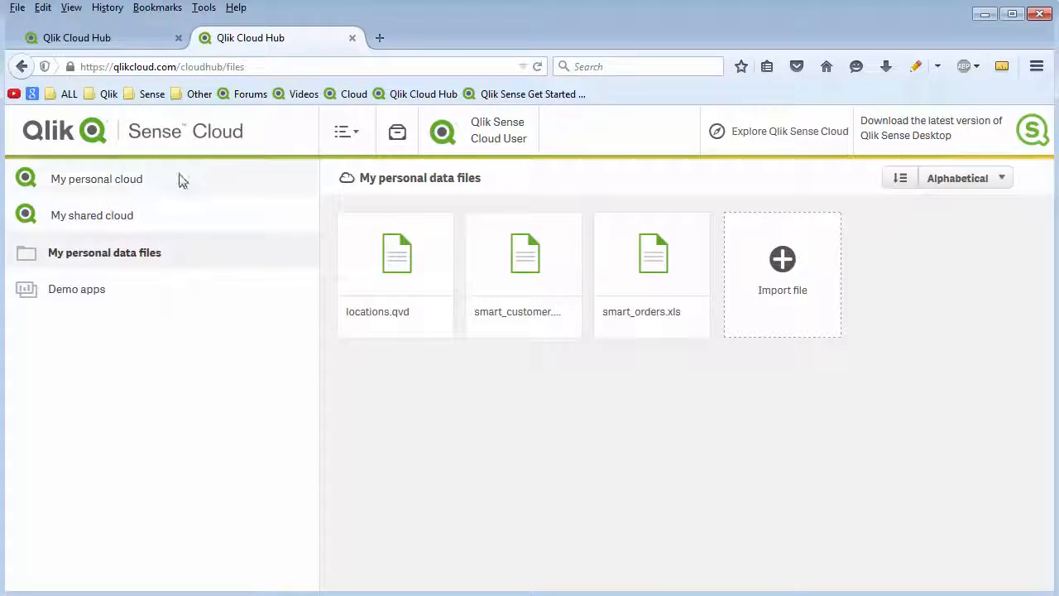
# Create a new app titled "Sales Analysis" in the personal cloud
pyautogui.click(133, 184)
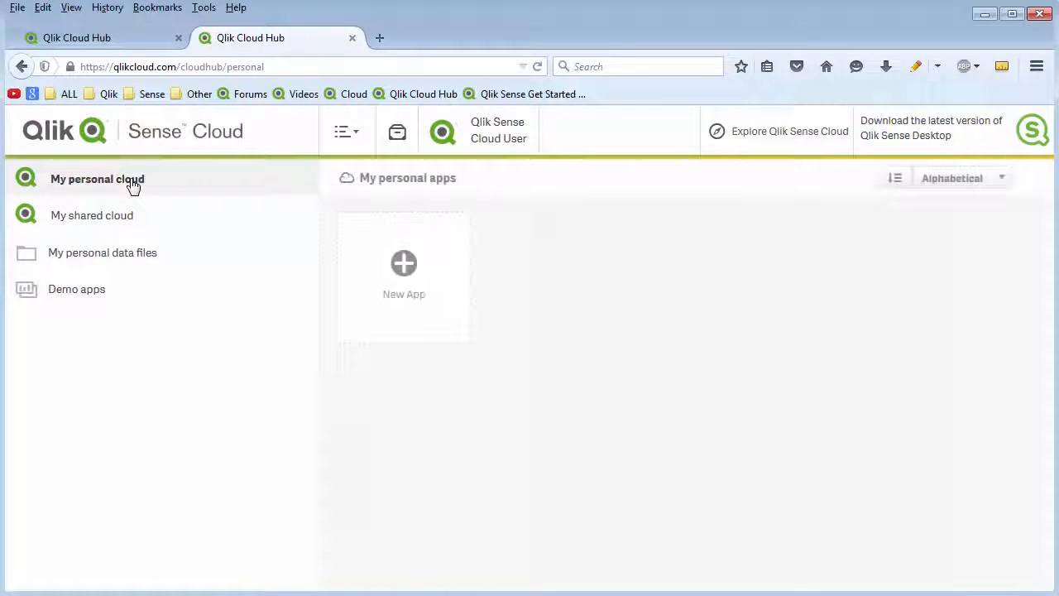
pyautogui.click(406, 267)
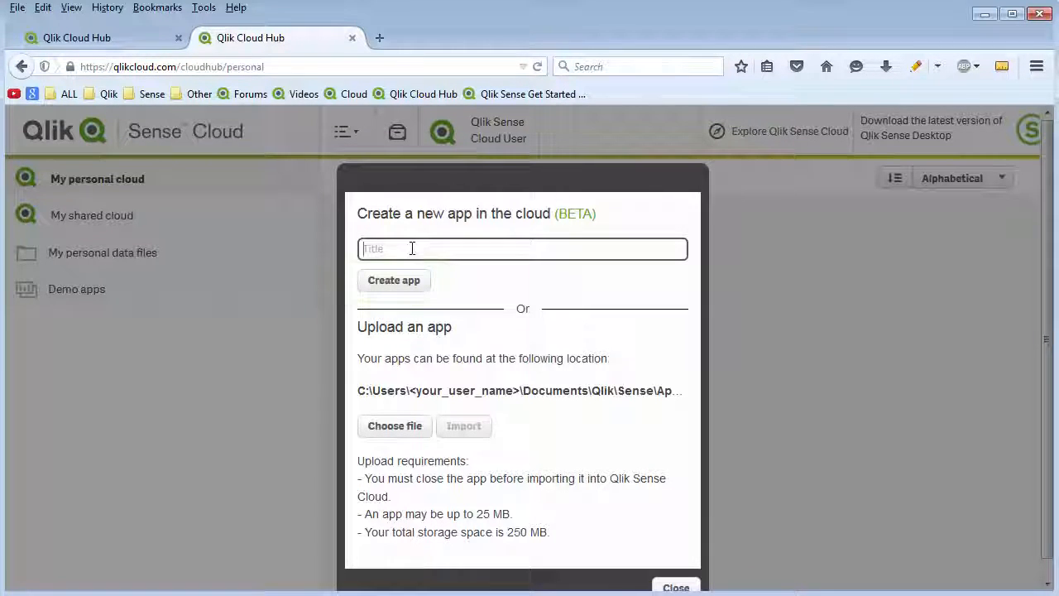
pyautogui.write('ales A')
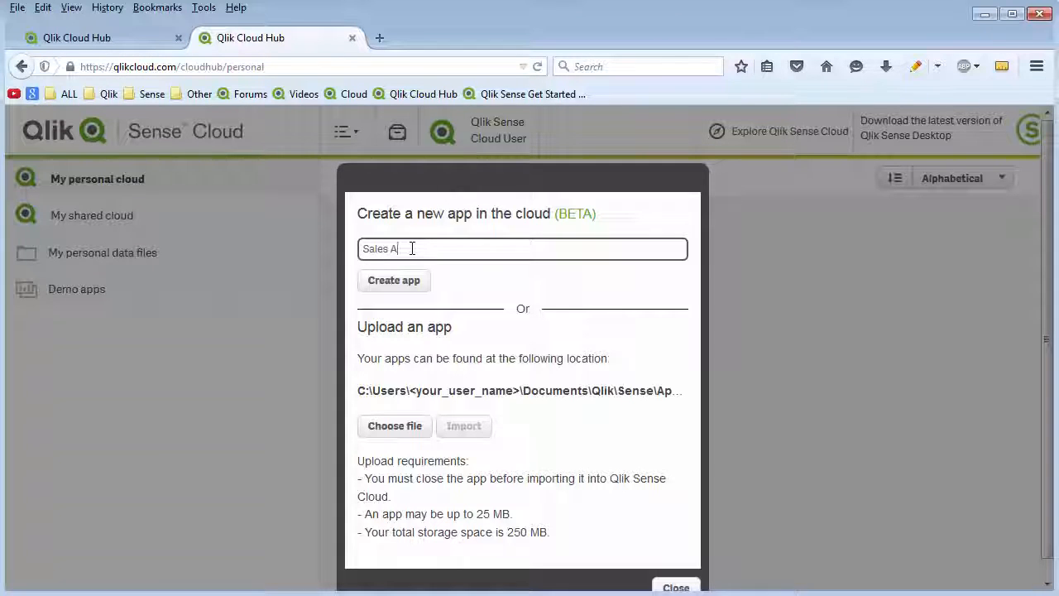
pyautogui.write('nalysis')
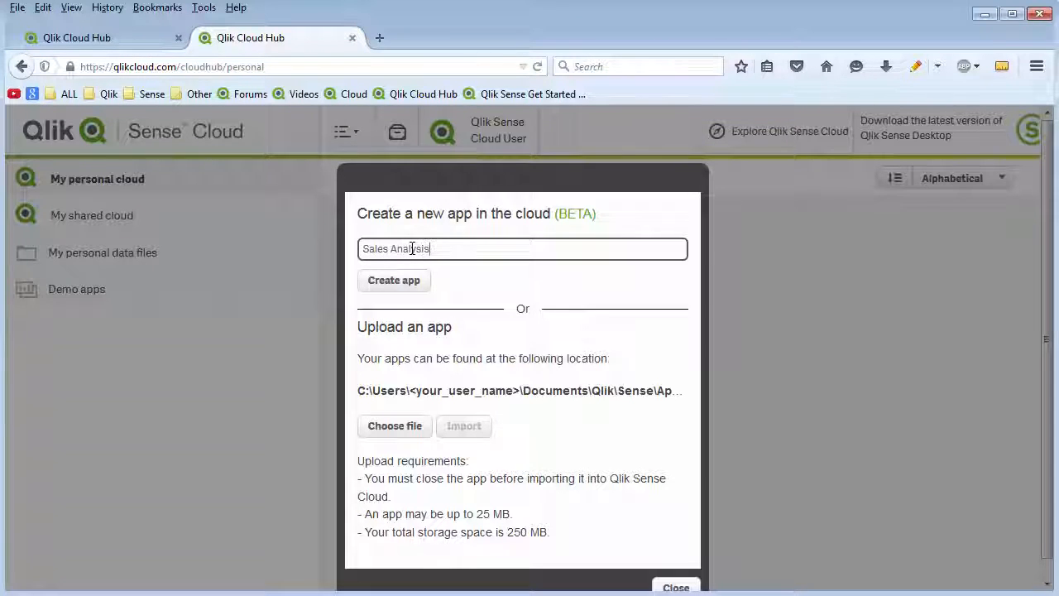
pyautogui.click(399, 281)
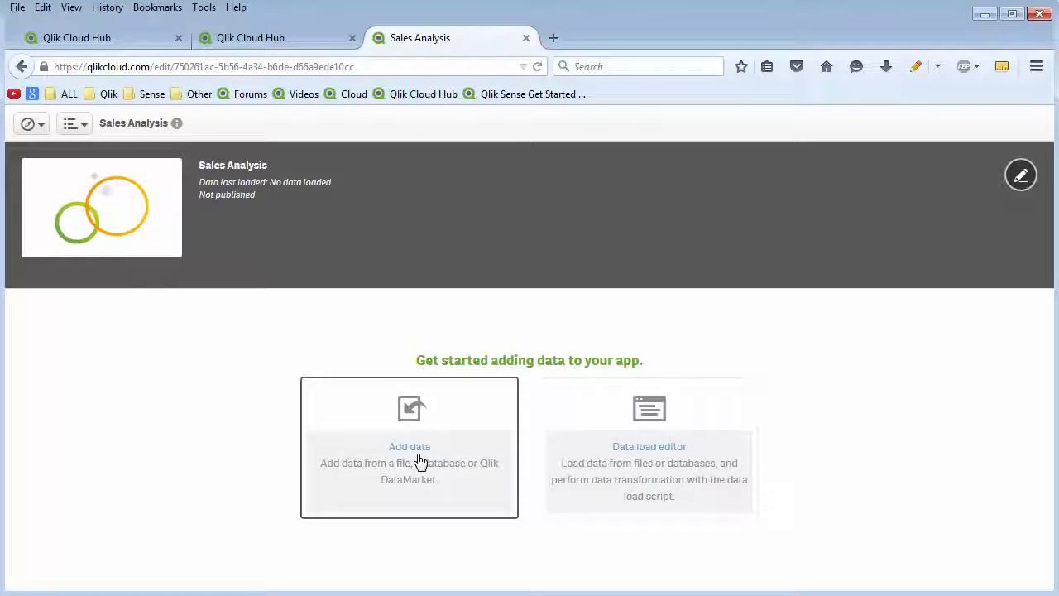
# Add the Orders$ table of smart_orders.xls from the qliksensecloud connection to the app and load its data without profiling
pyautogui.click(419, 399)
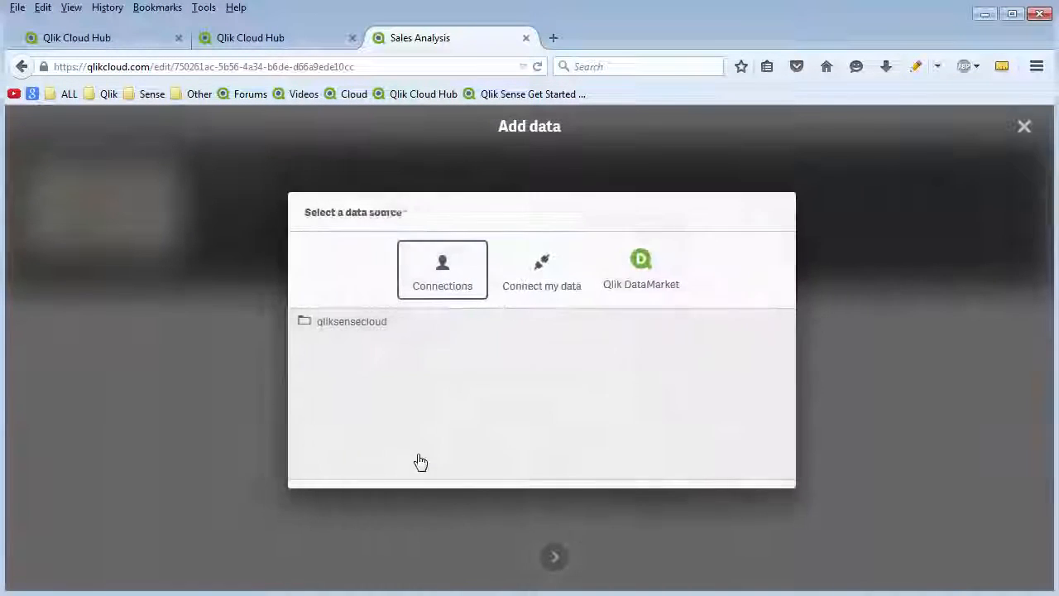
pyautogui.click(347, 324)
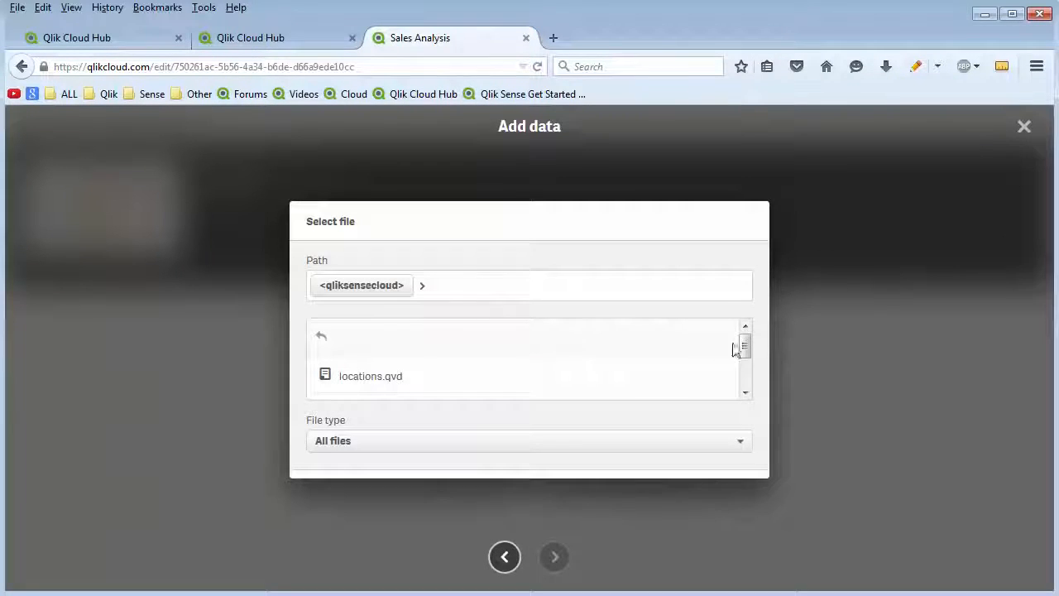
pyautogui.moveTo(746, 350); pyautogui.dragTo(745, 372)
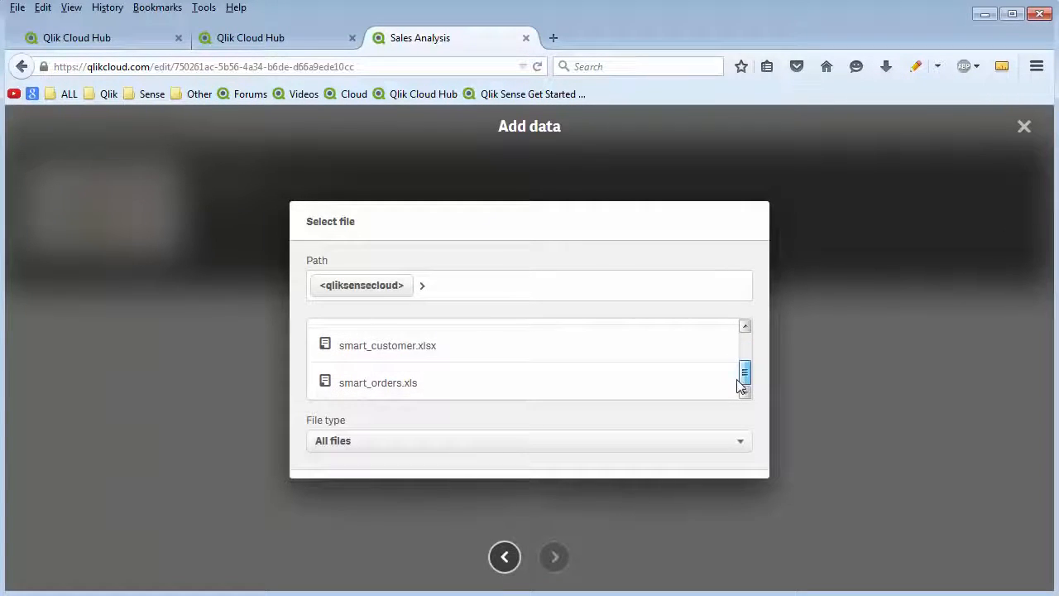
pyautogui.click(438, 386)
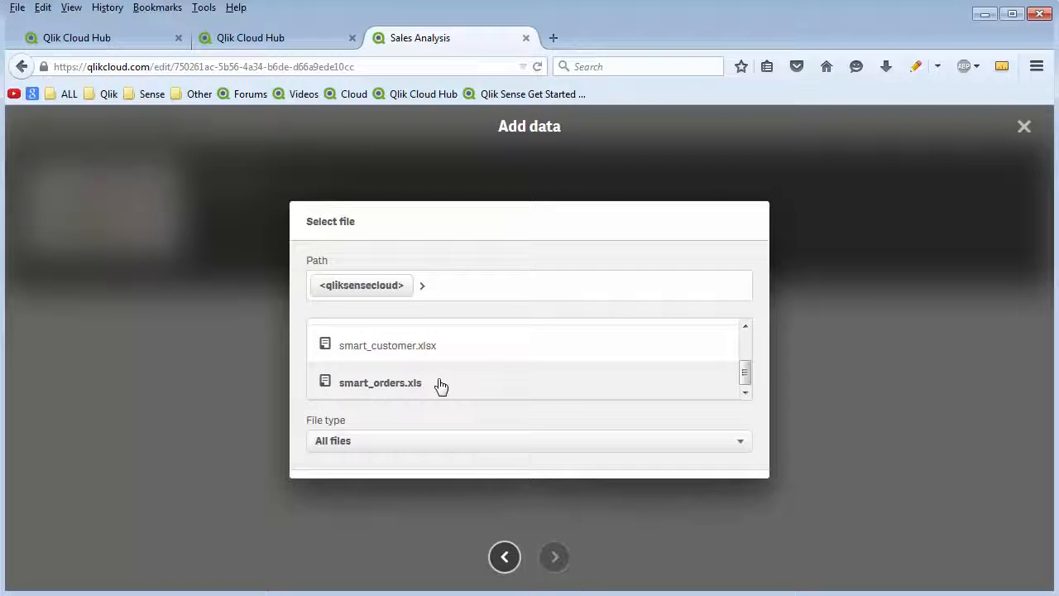
pyautogui.click(558, 561)
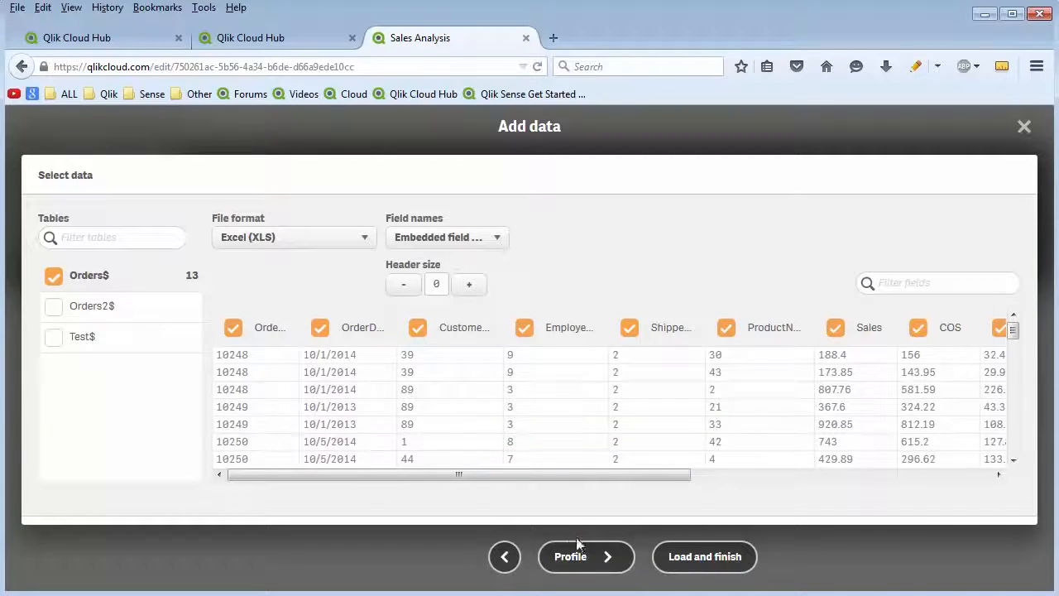
pyautogui.click(699, 567)
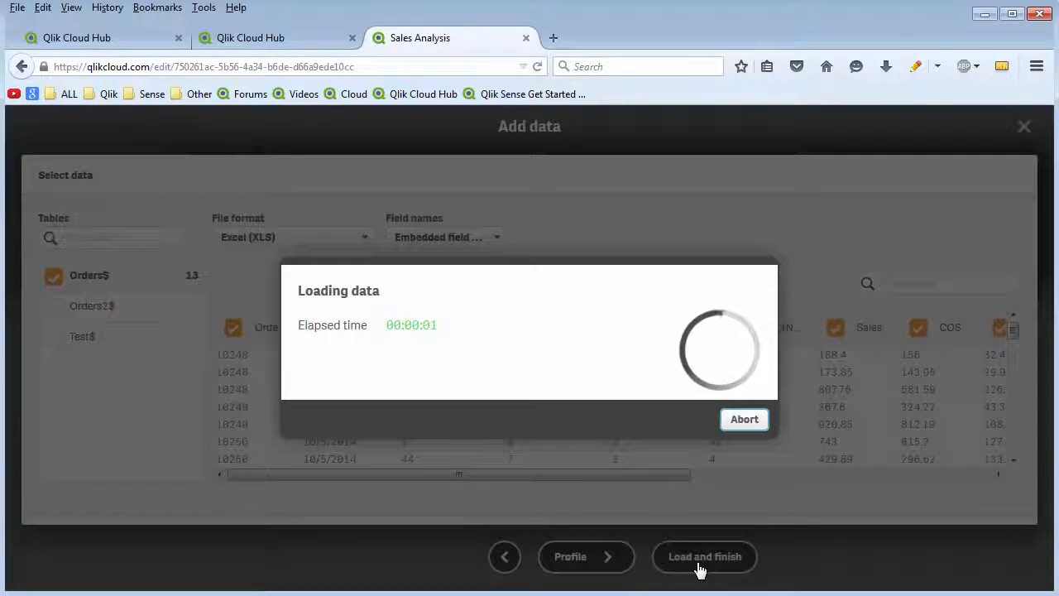
pyautogui.click(649, 432)
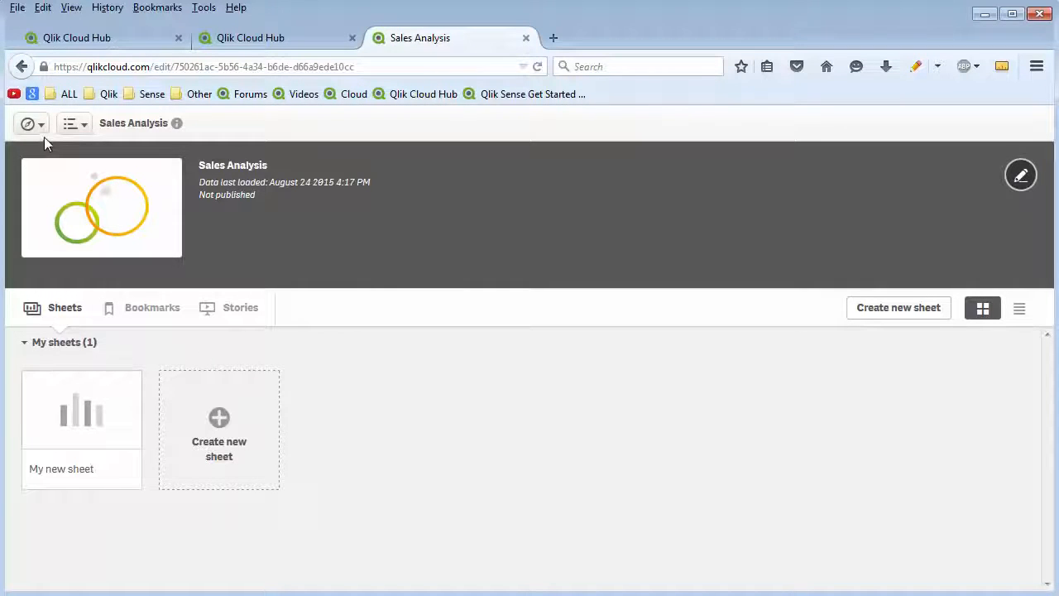
# Open the data manager in a new browser tab and choose smart_customer.xlsx from qliksensecloud as the file to add data from
pyautogui.click(44, 134)
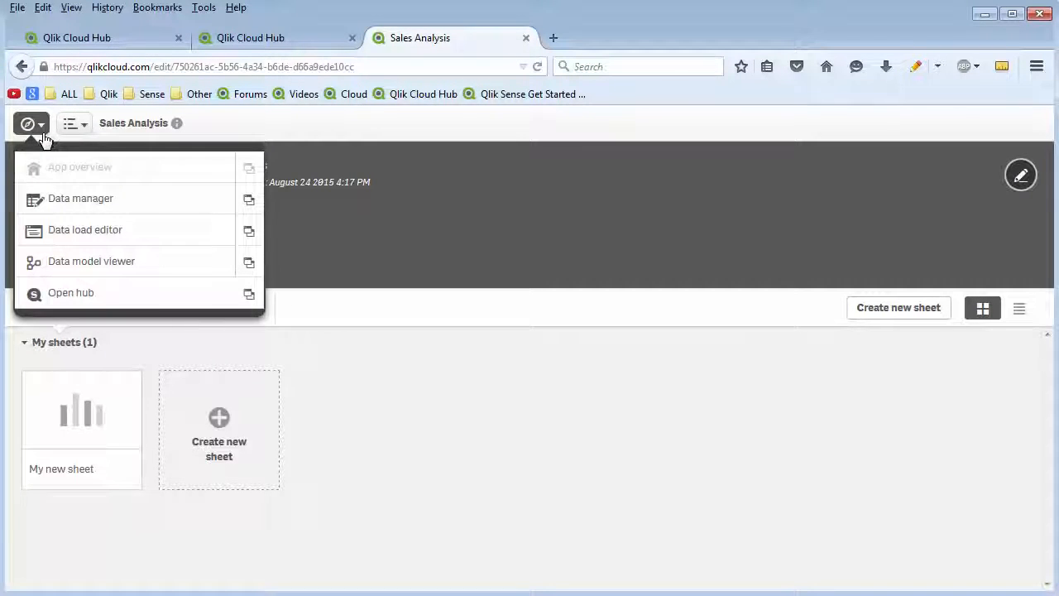
pyautogui.click(247, 203)
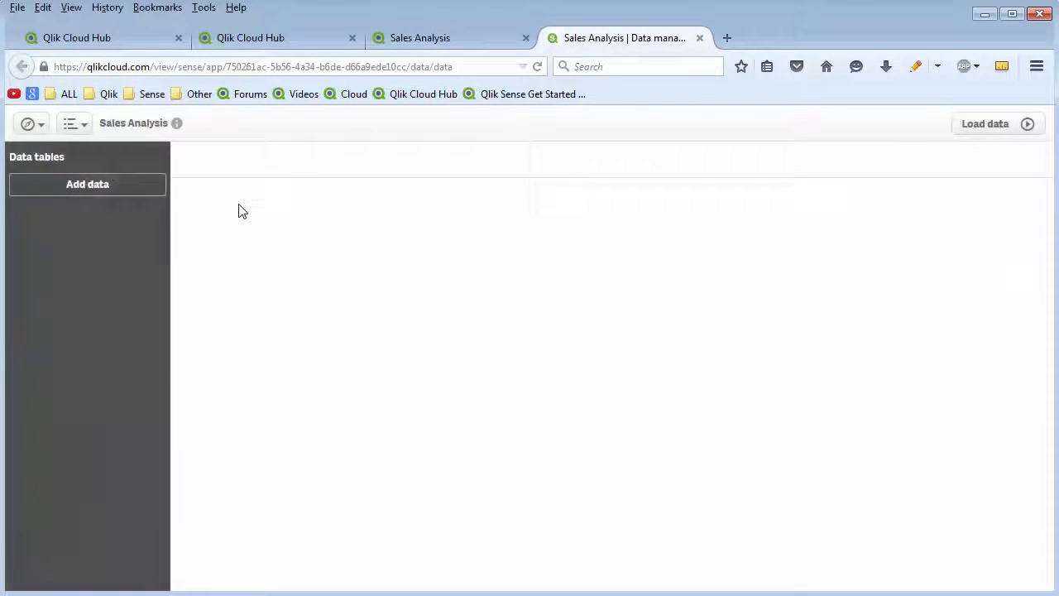
pyautogui.click(107, 194)
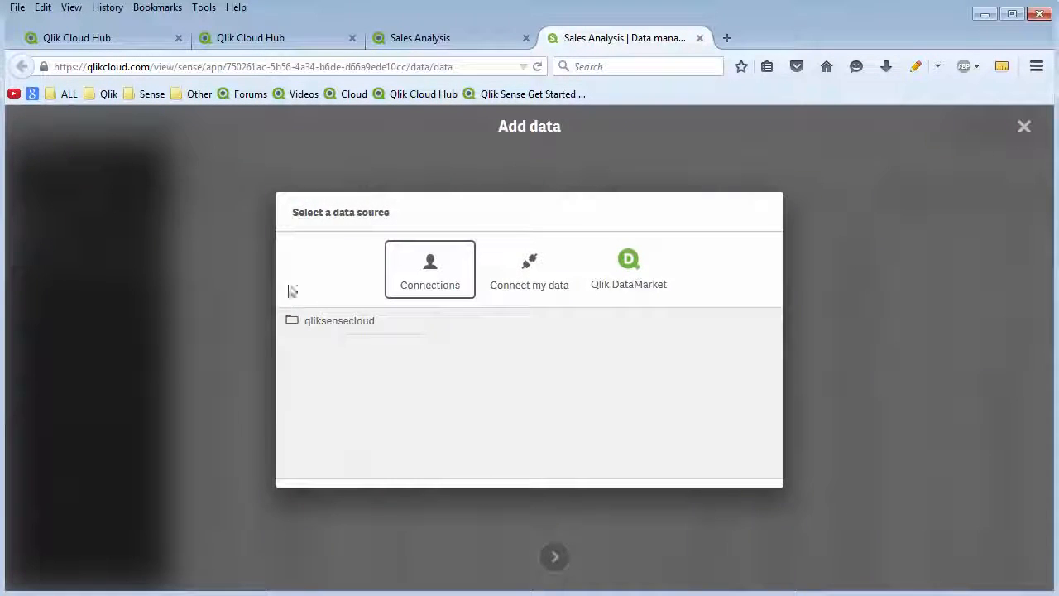
pyautogui.click(339, 322)
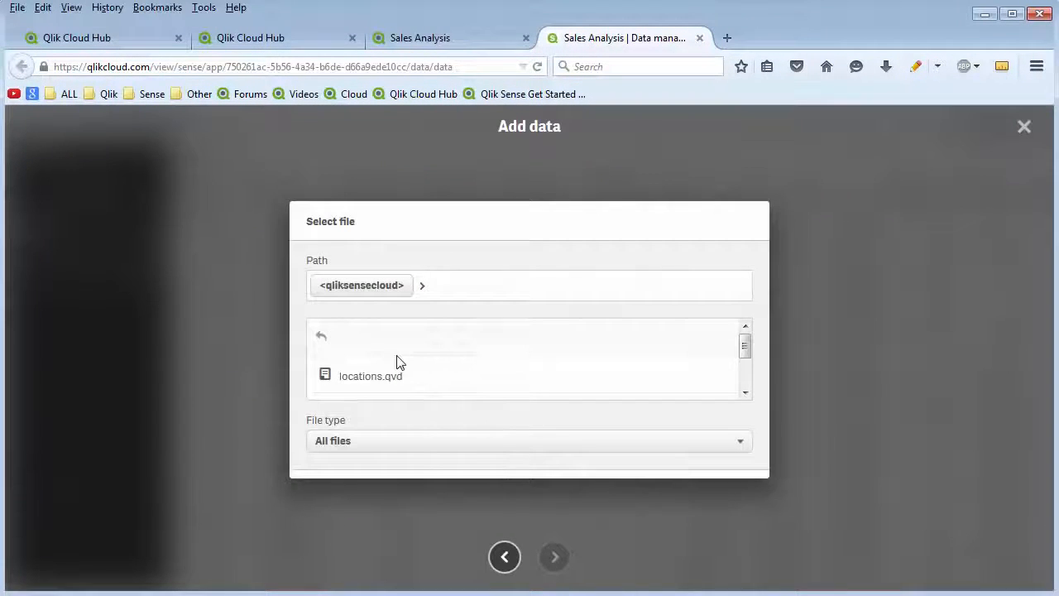
pyautogui.scroll(-1, 472, 369)
pyautogui.scroll(-1, 473, 374)
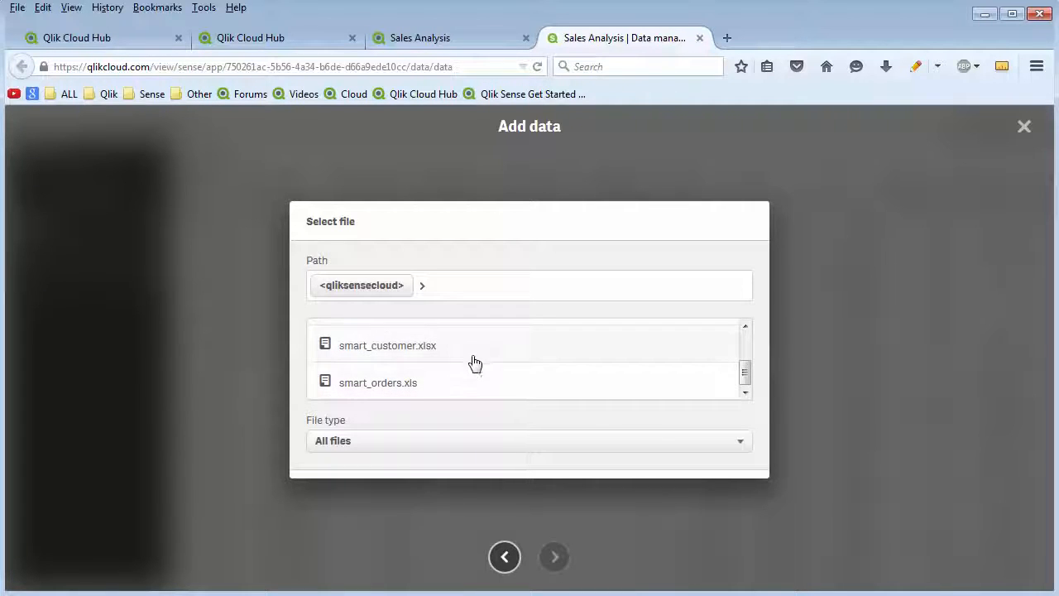
pyautogui.click(472, 361)
pyautogui.click(554, 558)
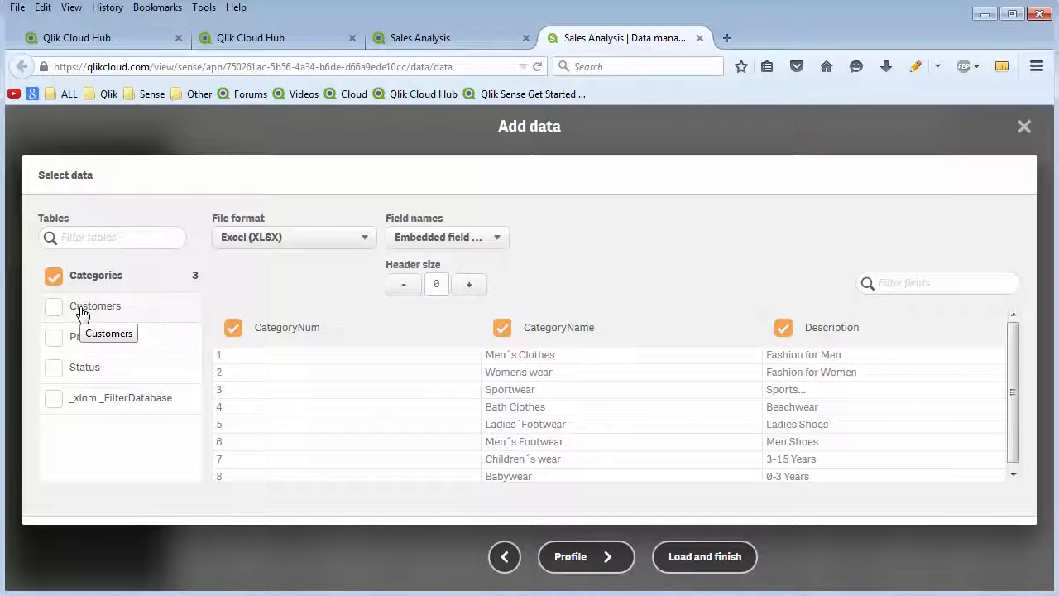
# Include the Customers and Products tables alongside Categories and continue with data profiling
pyautogui.click(55, 308)
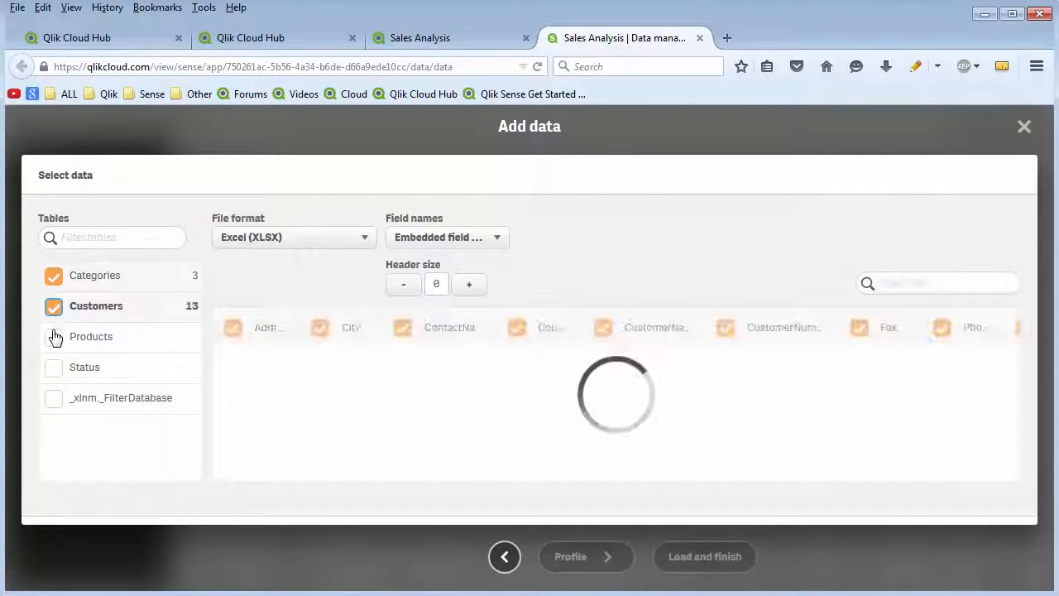
pyautogui.click(54, 338)
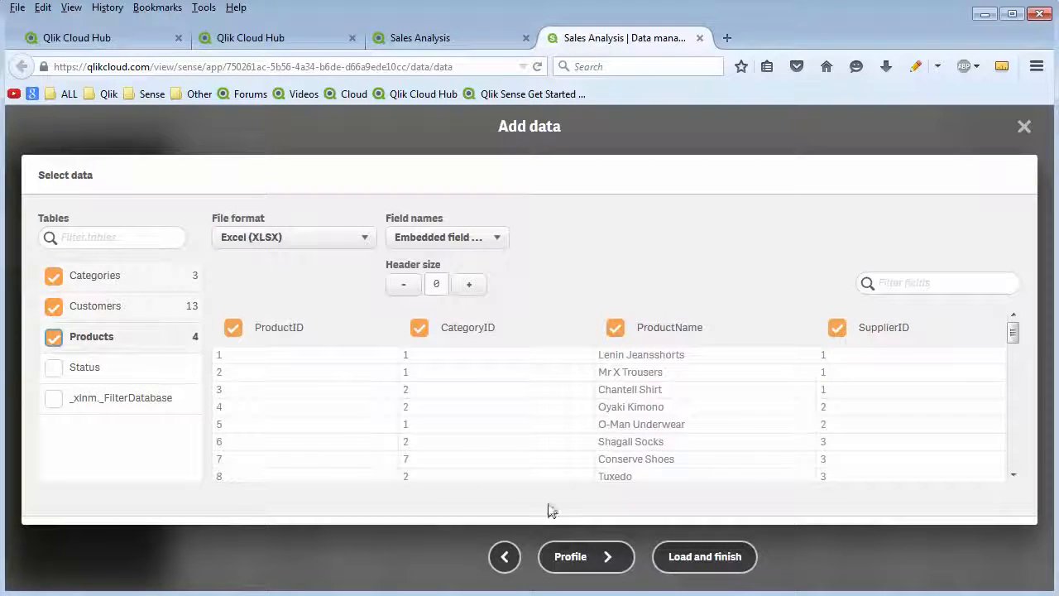
pyautogui.click(583, 558)
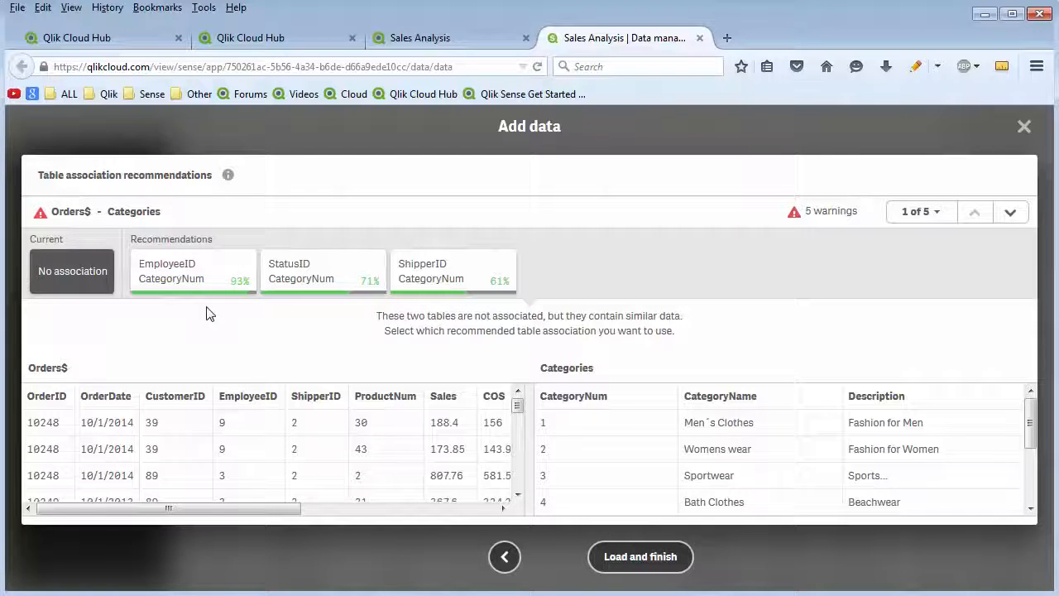
# Associate the Products and Categories tables through CategoryID and CategoryNum, renaming both fields to CategoryID
pyautogui.click(1011, 217)
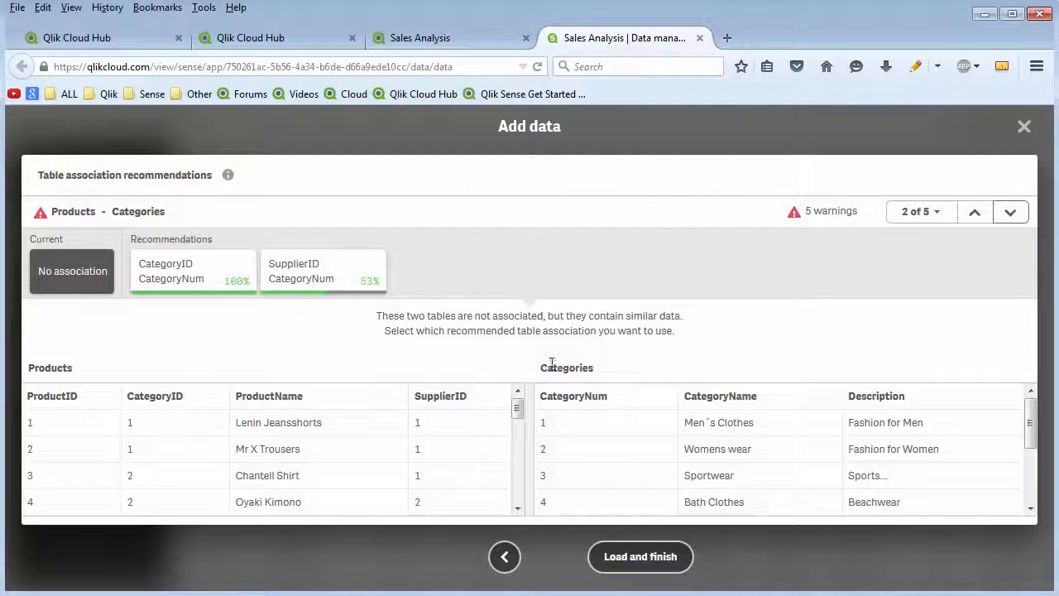
pyautogui.click(208, 284)
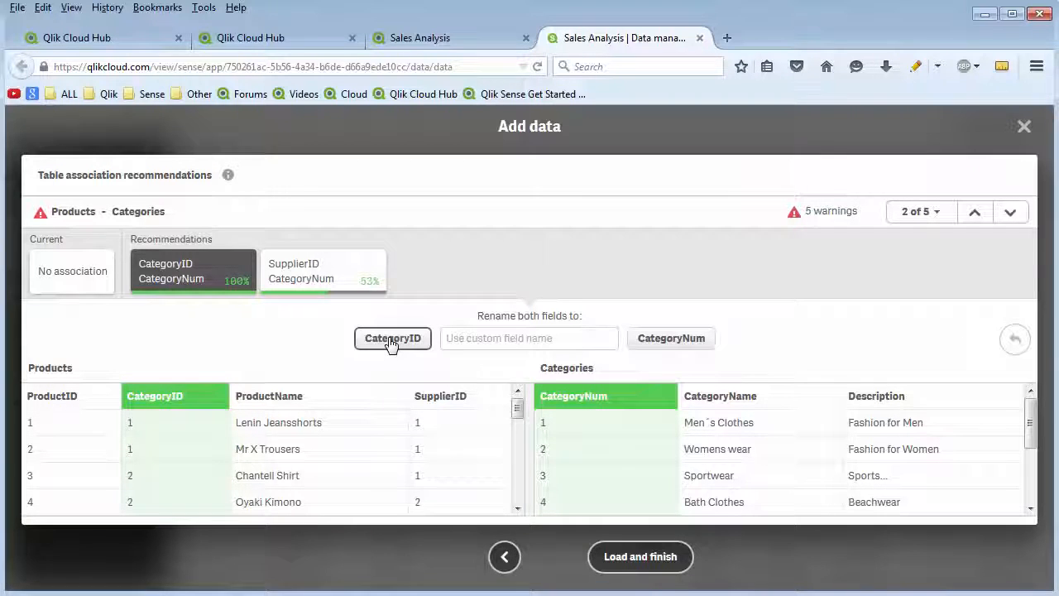
pyautogui.click(392, 341)
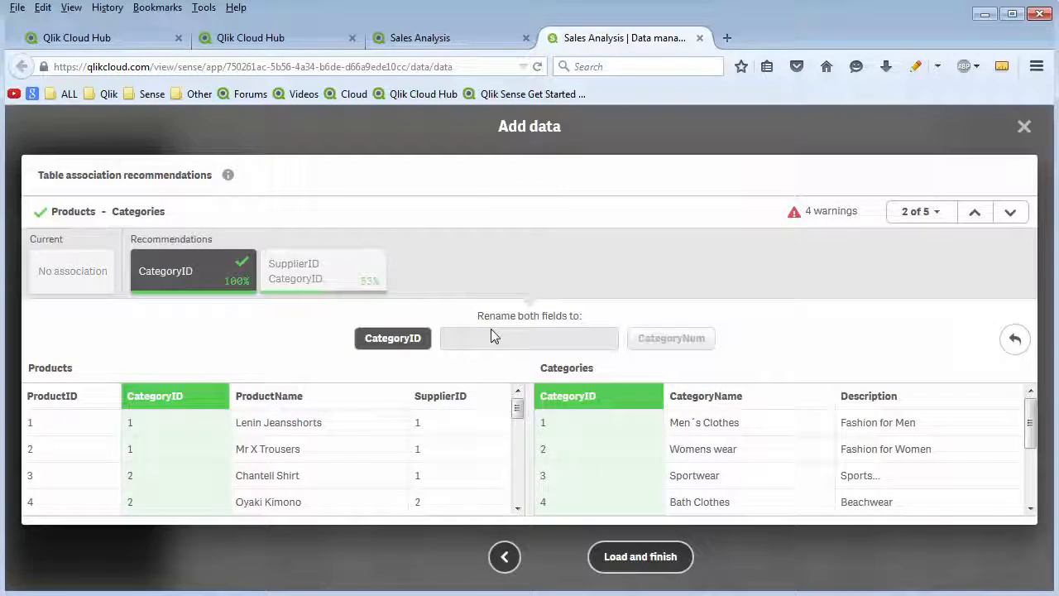
# Associate the Orders$ and Customers tables through CustomerID and CustomerNumber, renaming both fields to CustomerID
pyautogui.click(1012, 214)
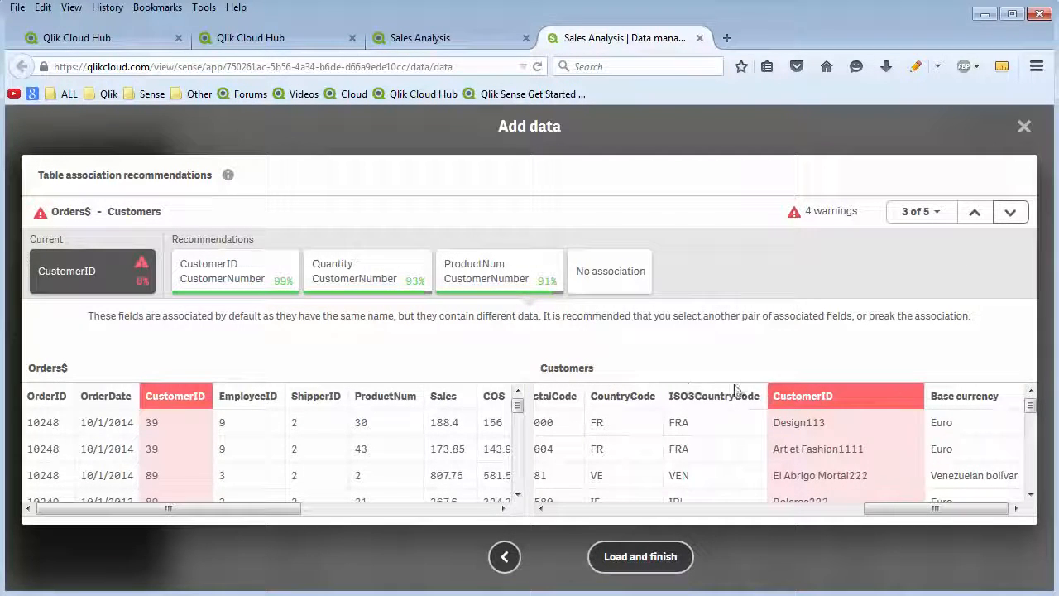
pyautogui.scroll(-1, 1031, 404)
pyautogui.scroll(1, 1030, 405)
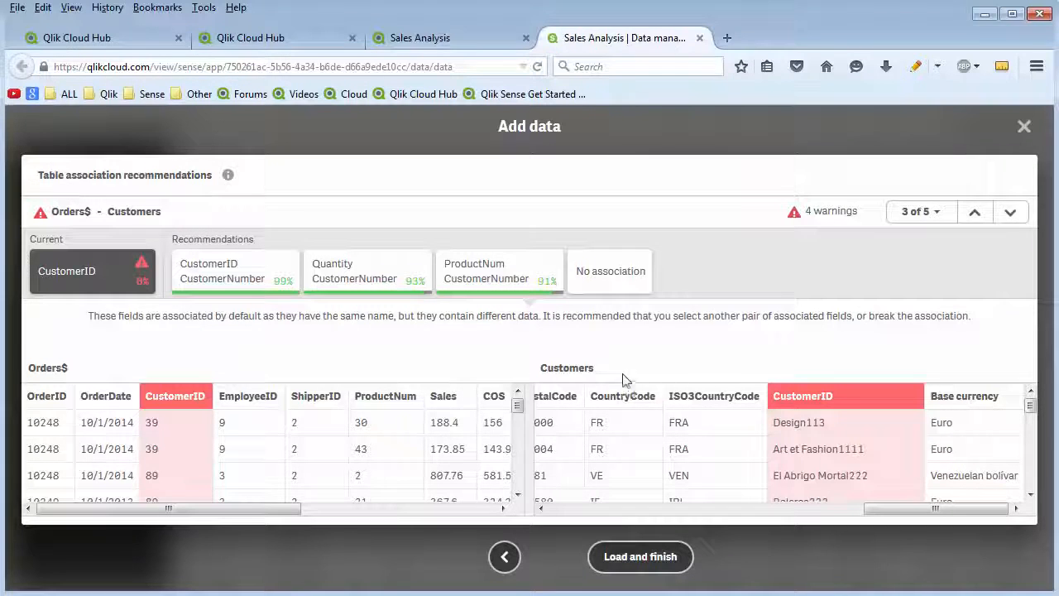
pyautogui.click(243, 271)
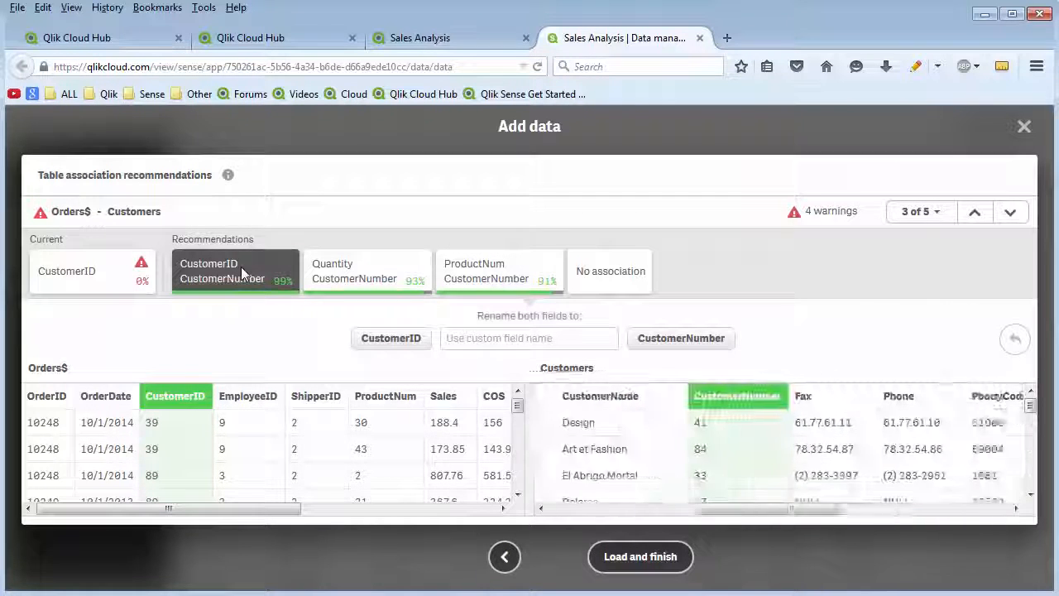
pyautogui.click(403, 346)
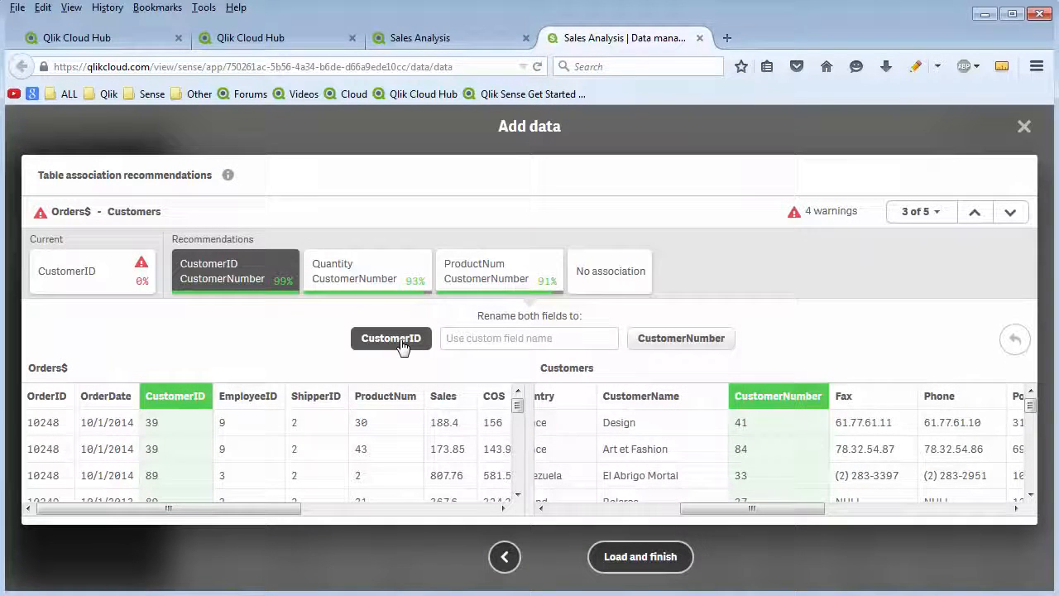
# Associate the Orders$ and Products tables through ProductNum and ProductID, naming both fields ProductID, and load the data
pyautogui.click(1011, 212)
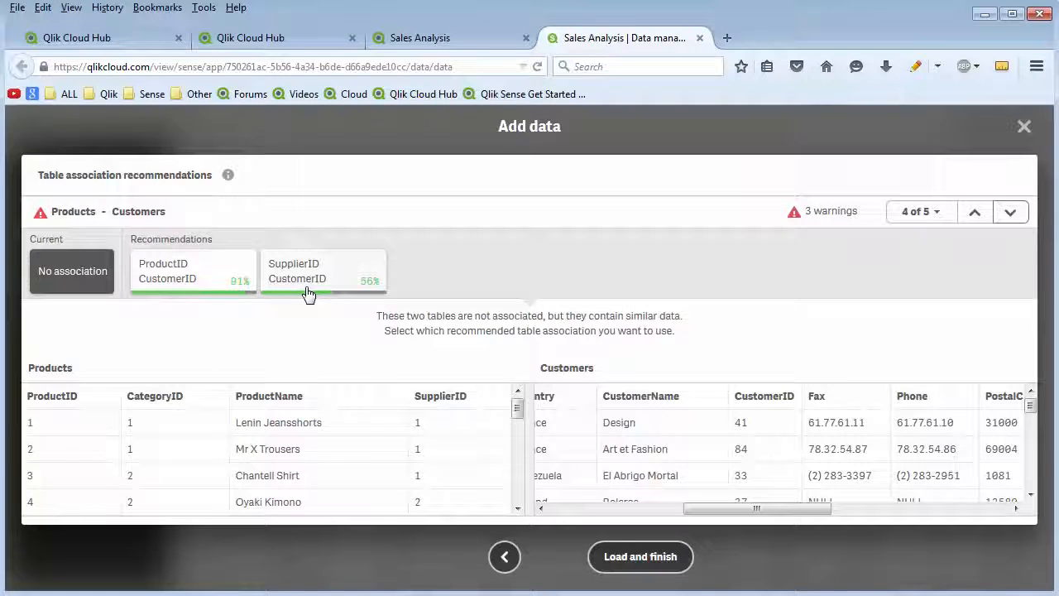
pyautogui.click(1009, 215)
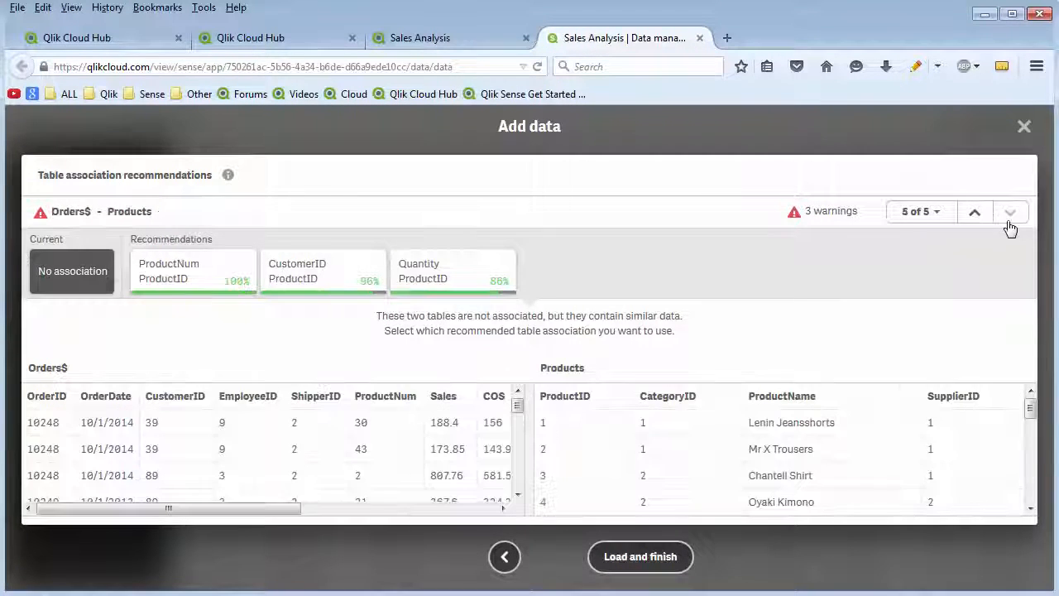
pyautogui.click(179, 290)
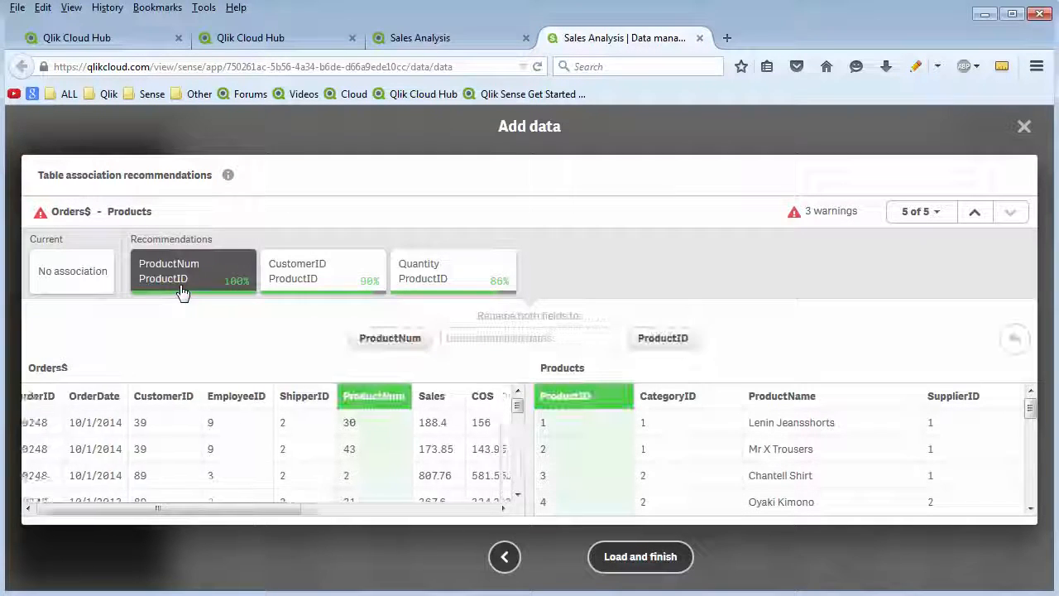
pyautogui.click(673, 341)
pyautogui.click(651, 570)
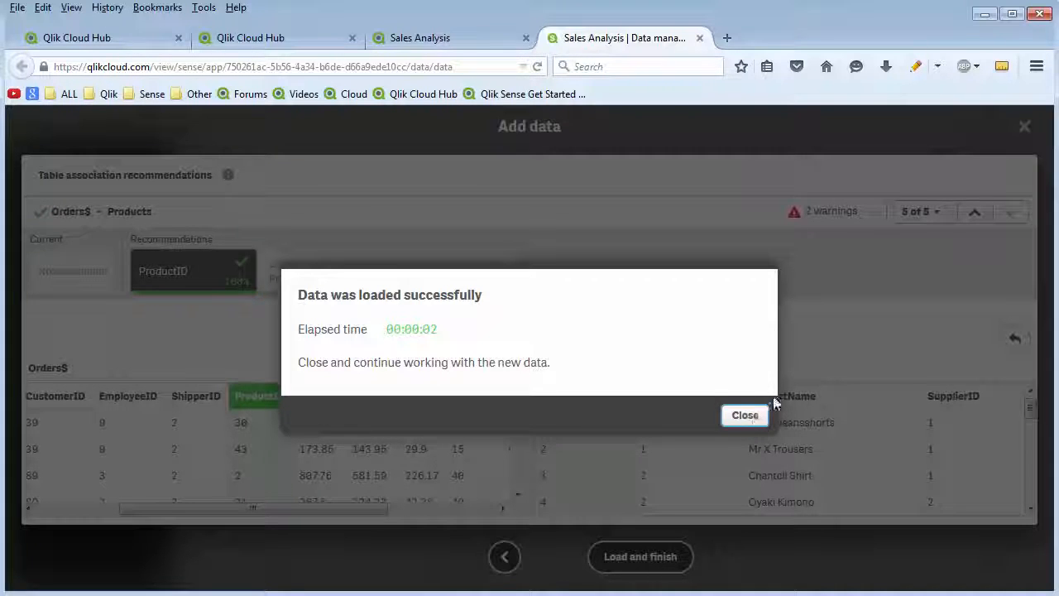
pyautogui.click(751, 417)
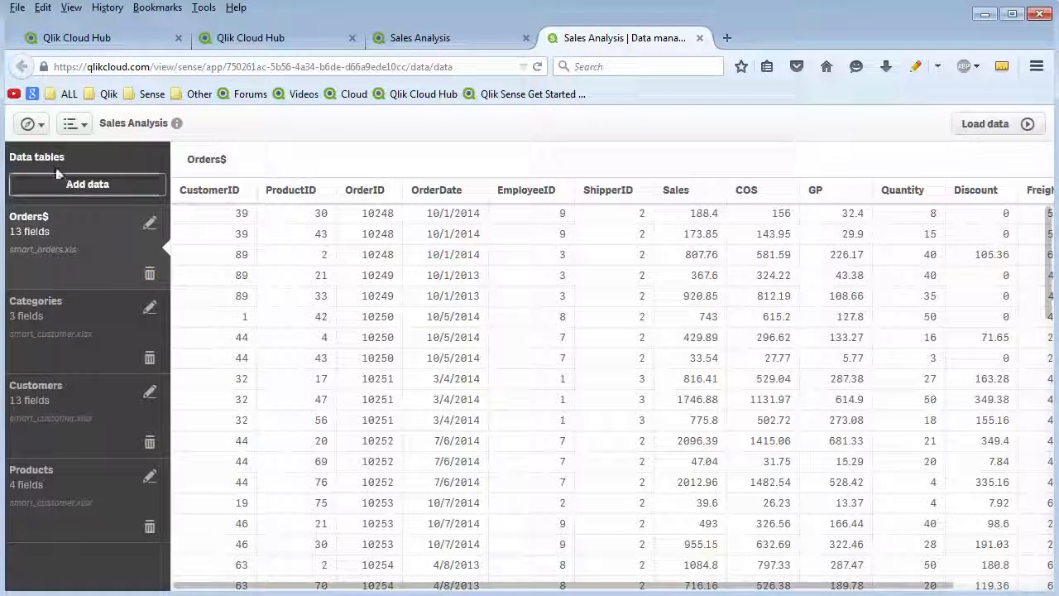
# Open the existing "My new sheet" from the app overview and put it into edit mode
pyautogui.click(45, 128)
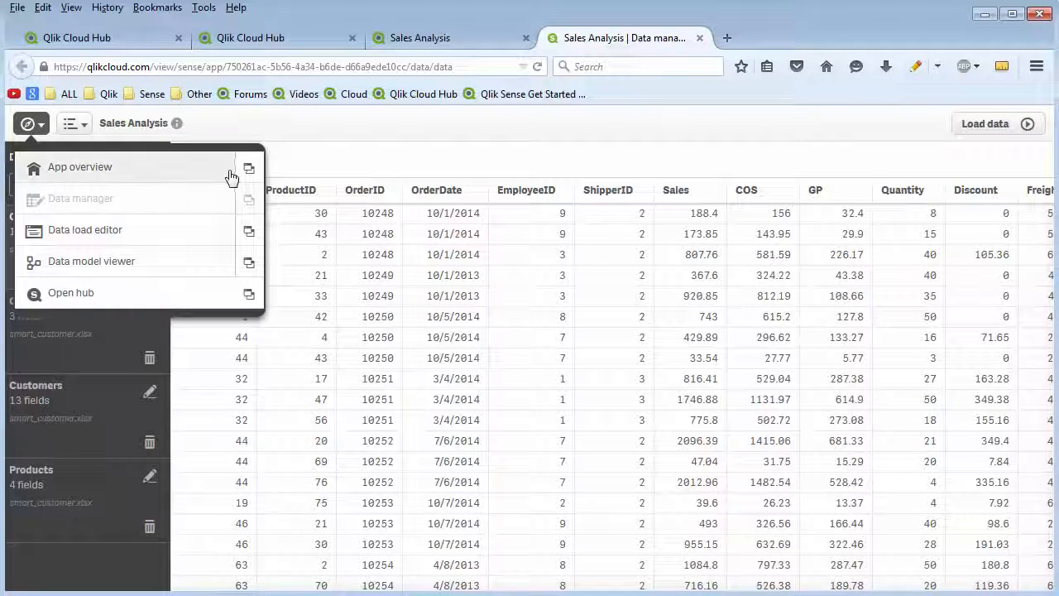
pyautogui.click(182, 173)
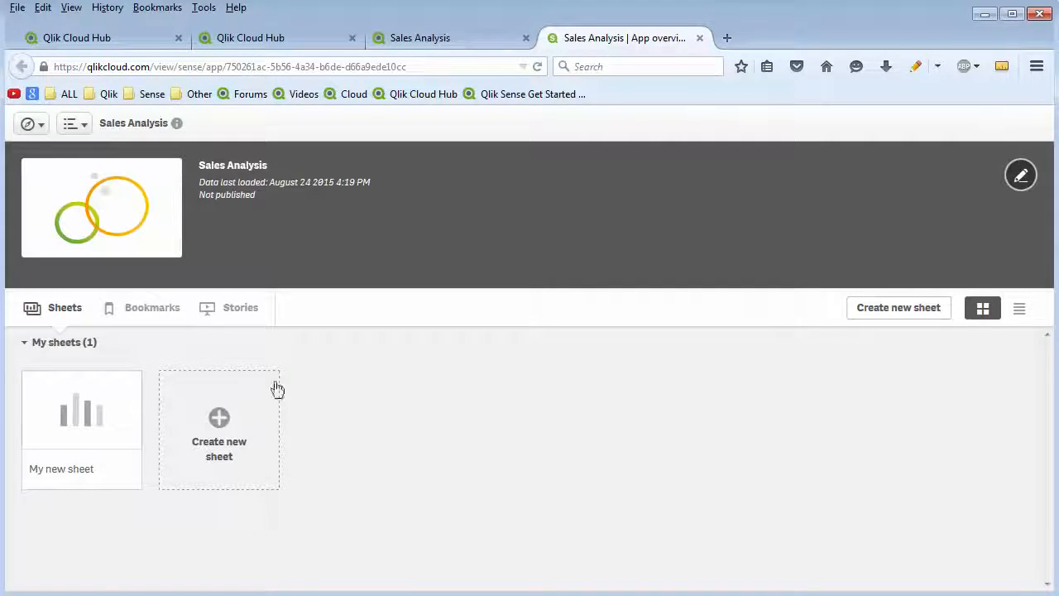
pyautogui.click(104, 435)
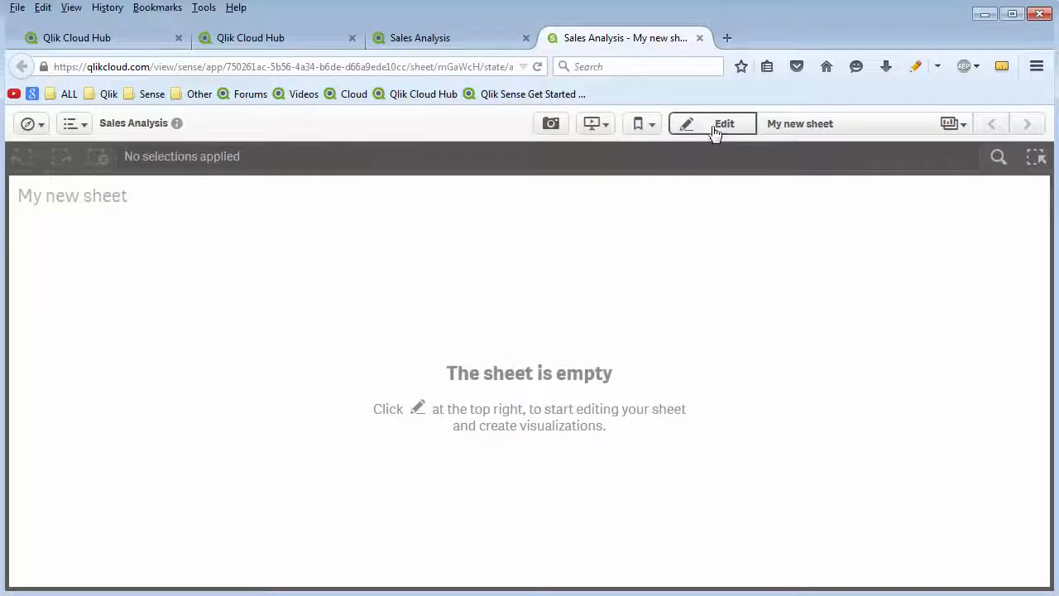
pyautogui.click(716, 125)
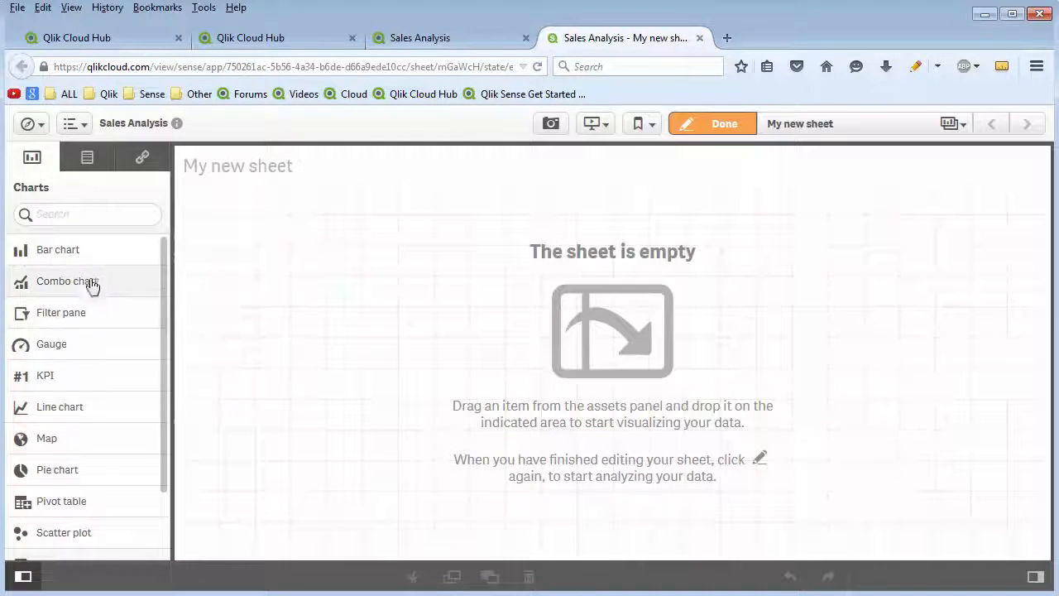
# Place a bar chart in the sheet's upper-left area with Sum(Sales) as measure and CategoryName as dimension
pyautogui.moveTo(159, 264); pyautogui.dragTo(350, 287)
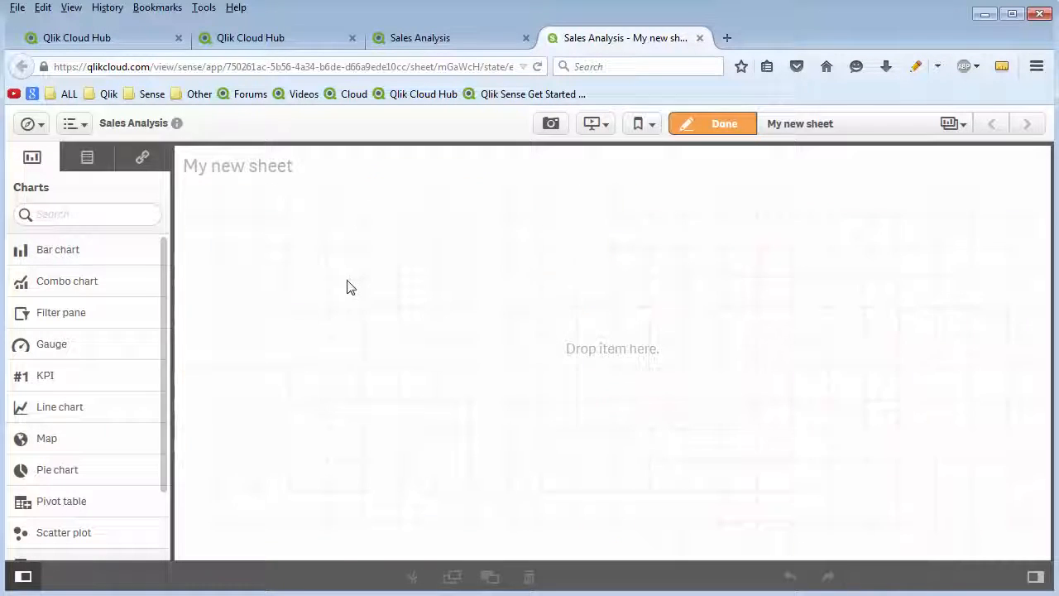
pyautogui.moveTo(350, 549); pyautogui.dragTo(350, 442)
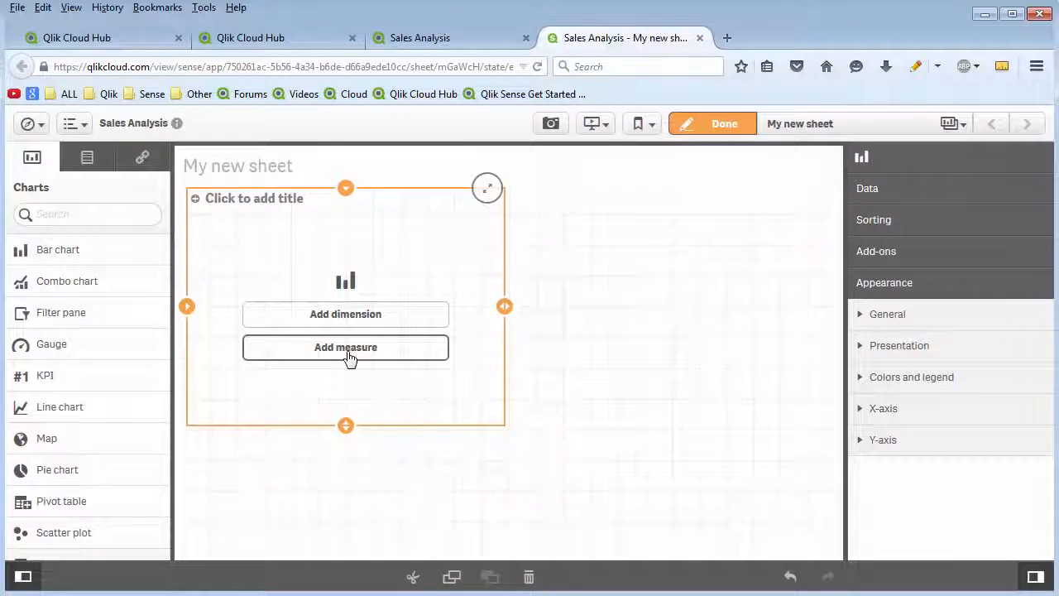
pyautogui.click(349, 356)
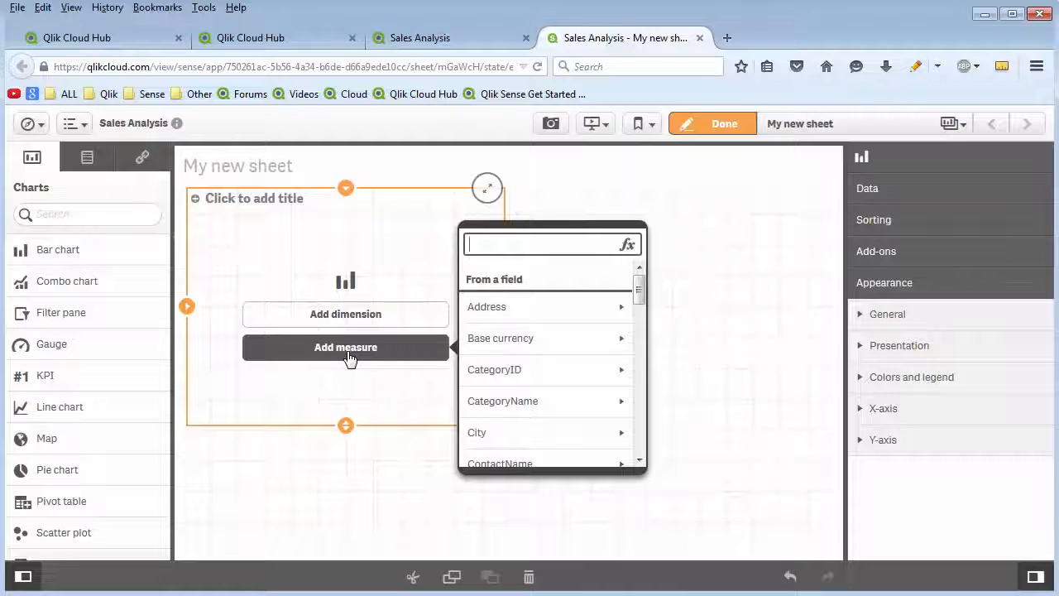
pyautogui.write('Sal')
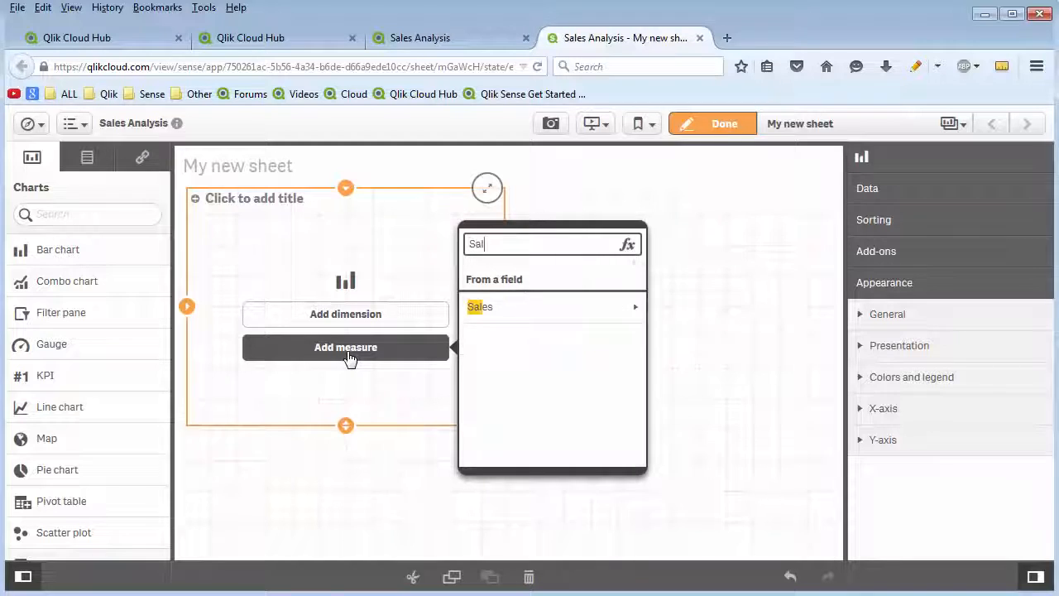
pyautogui.click(495, 313)
pyautogui.click(503, 303)
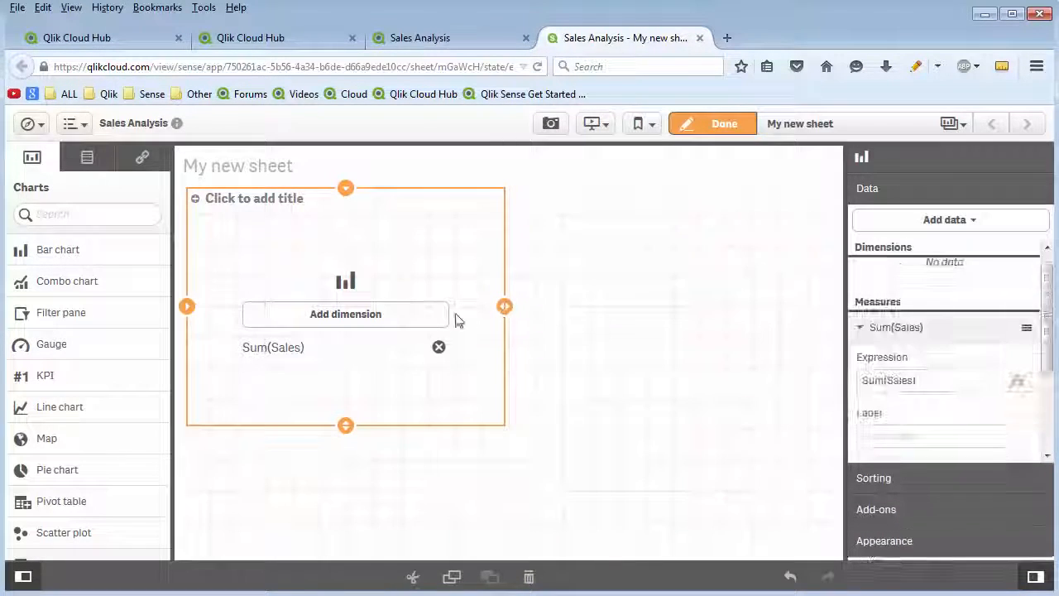
pyautogui.click(404, 315)
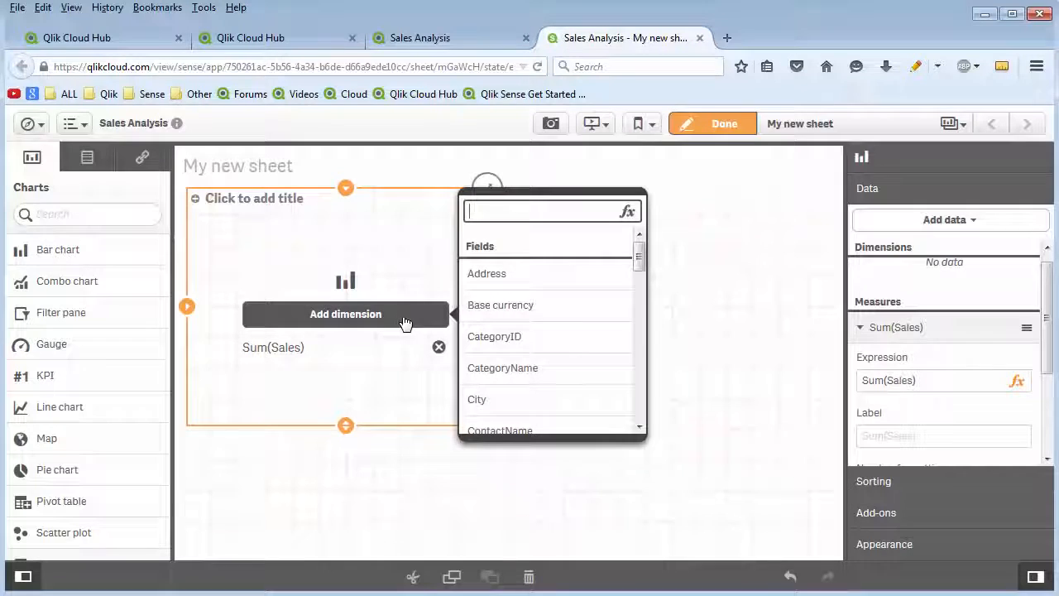
pyautogui.click(542, 369)
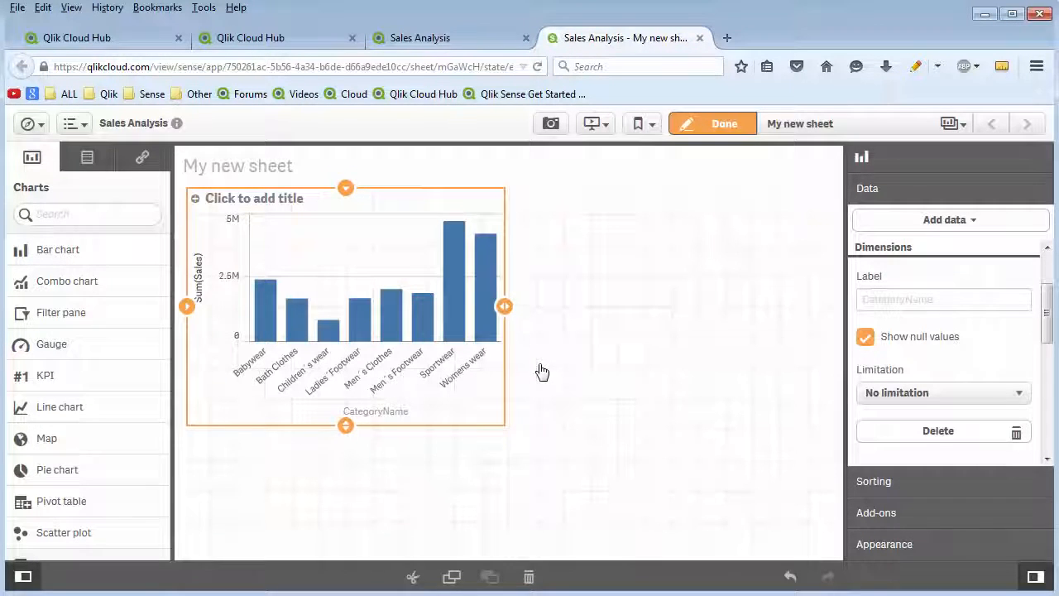
# Title the bar chart "Sales by Category"
pyautogui.click(282, 203)
pyautogui.write('Sales by Cate')
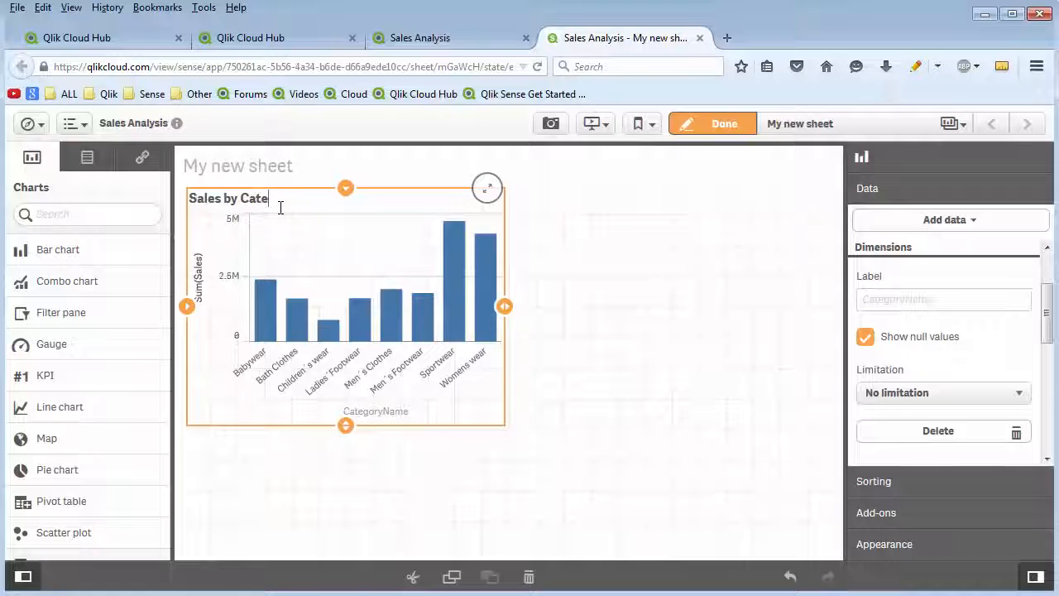
pyautogui.write('gory')
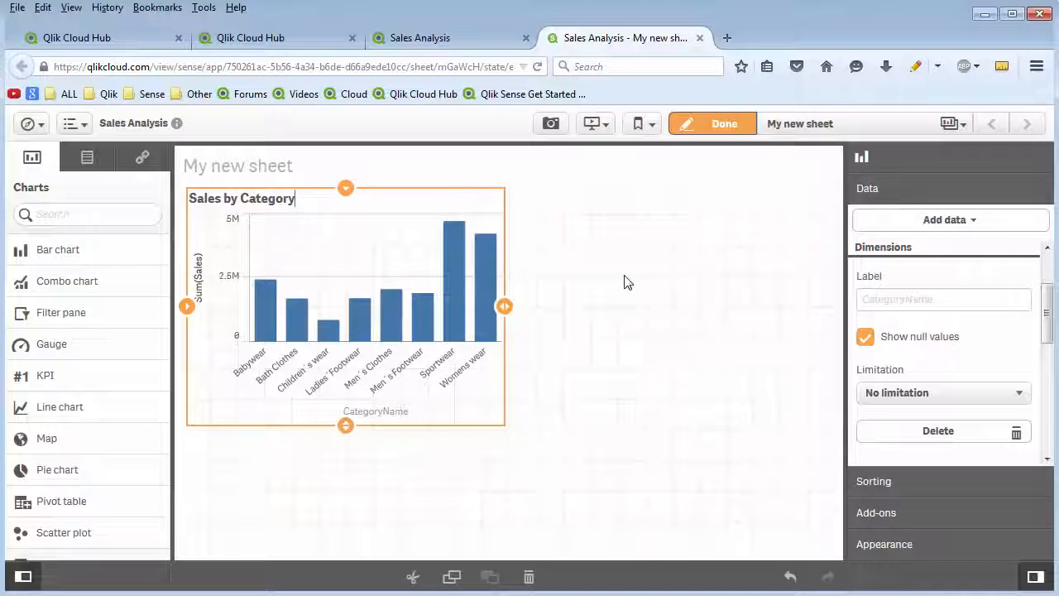
pyautogui.click(629, 283)
pyautogui.click(480, 323)
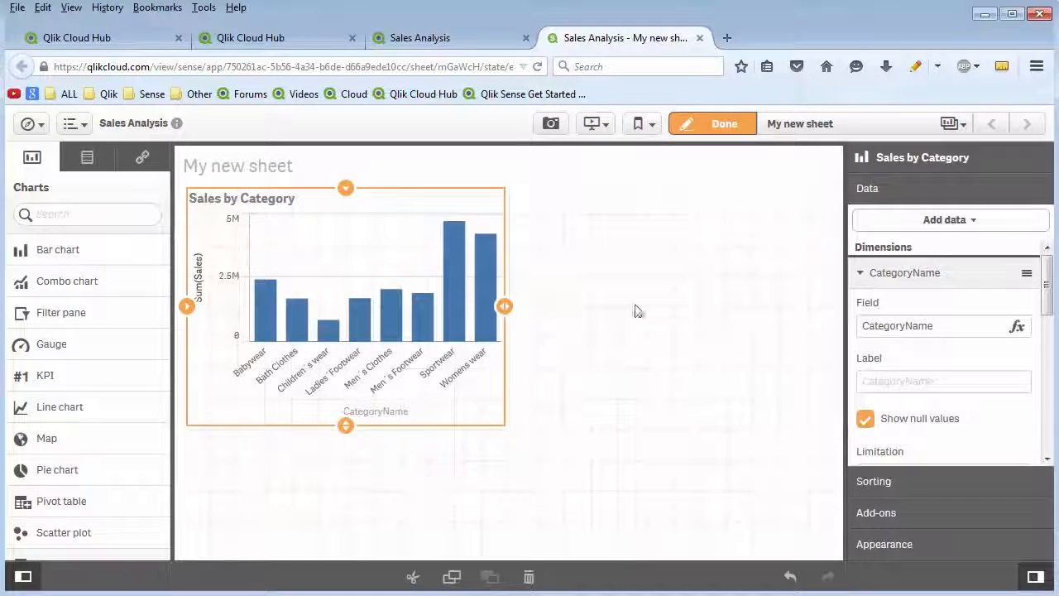
# Label the bar chart's CategoryName dimension "Category"
pyautogui.click(907, 380)
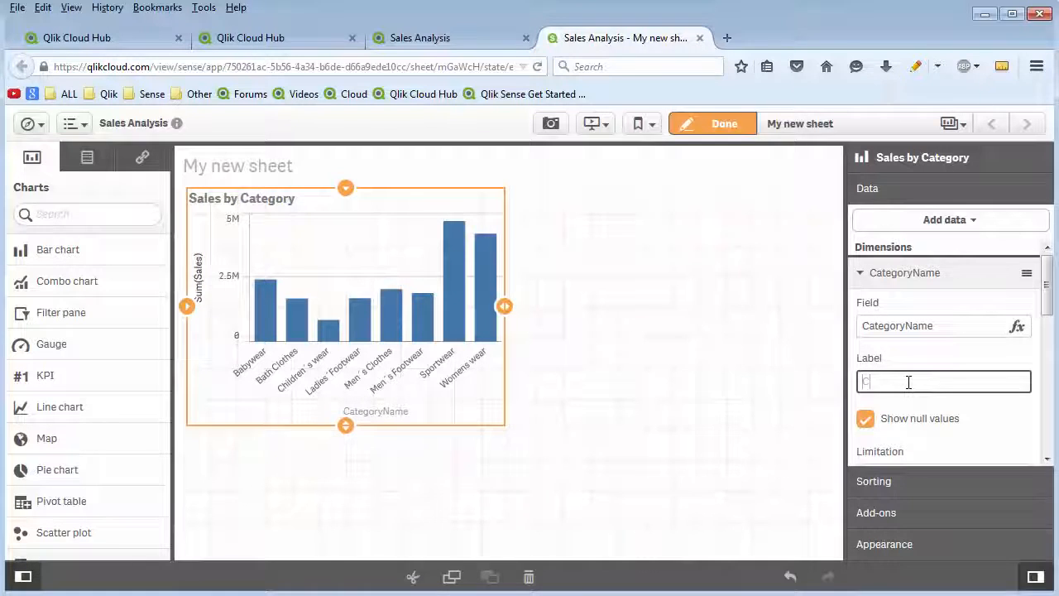
pyautogui.write('Category')
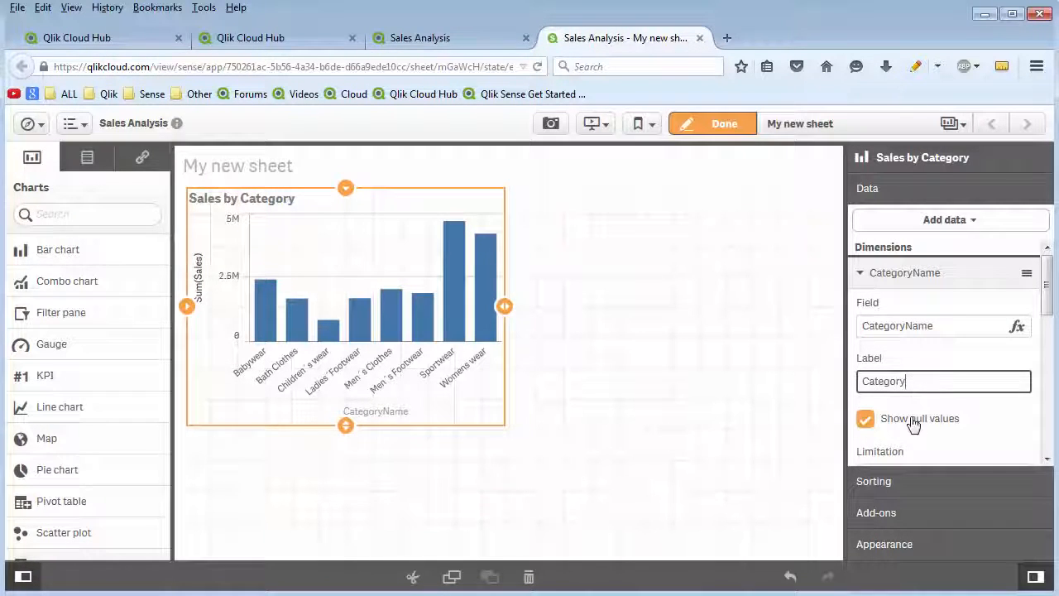
pyautogui.click(908, 478)
pyautogui.moveTo(933, 287)
pyautogui.mouseDown()
pyautogui.moveTo(935, 248)
pyautogui.moveTo(934, 284)
pyautogui.mouseUp()
# Label the bar chart's Sum(Sales) measure "Sales"
pyautogui.click(923, 192)
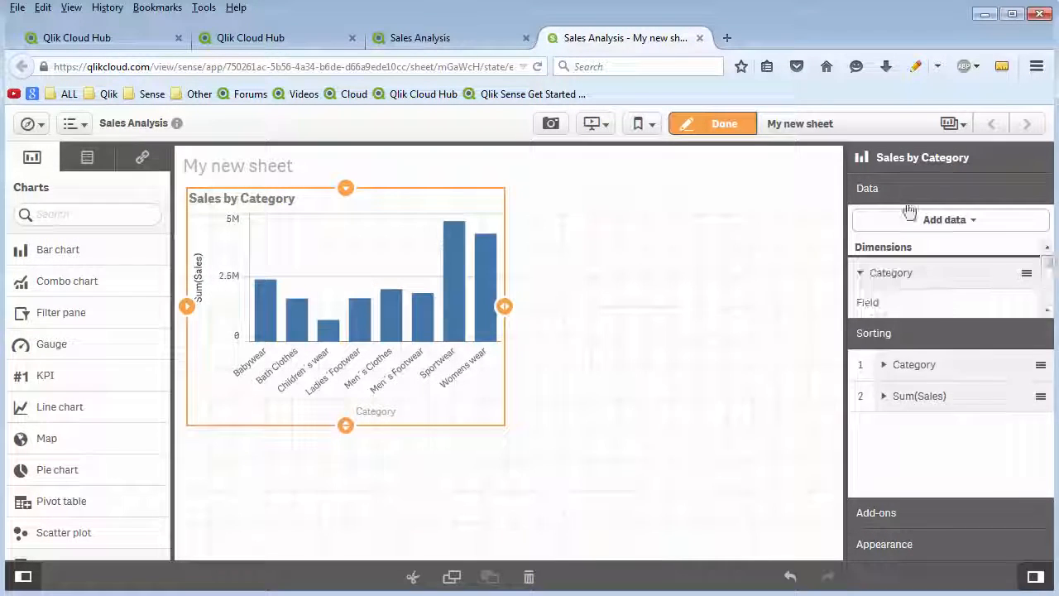
pyautogui.click(876, 277)
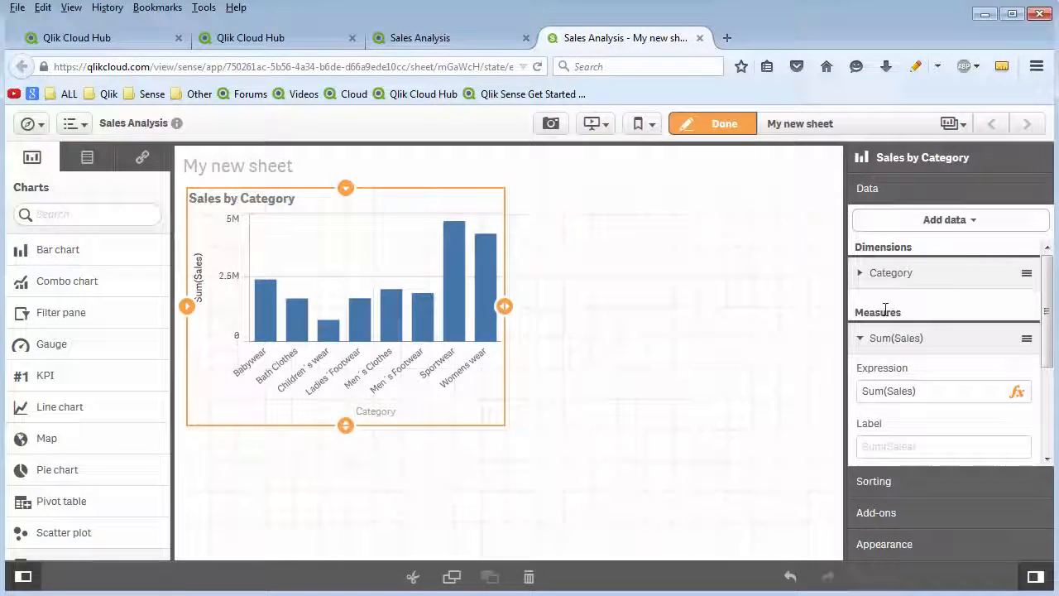
pyautogui.click(901, 445)
pyautogui.write('Sales')
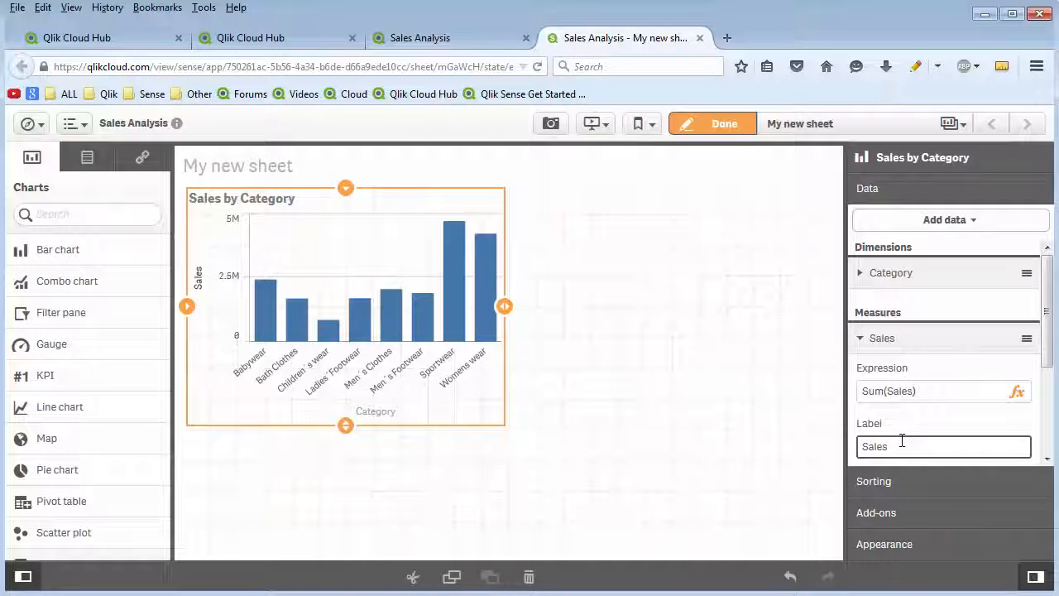
# Add a green reference line labelled "Target" to the Sales by Category bar chart
pyautogui.click(887, 513)
pyautogui.click(905, 314)
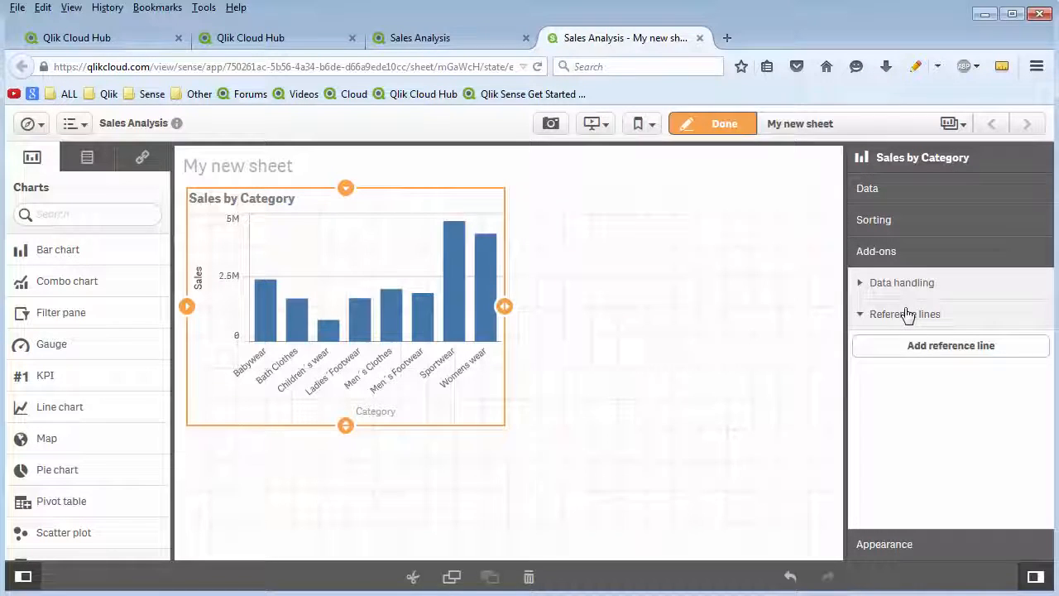
pyautogui.click(910, 346)
pyautogui.click(882, 468)
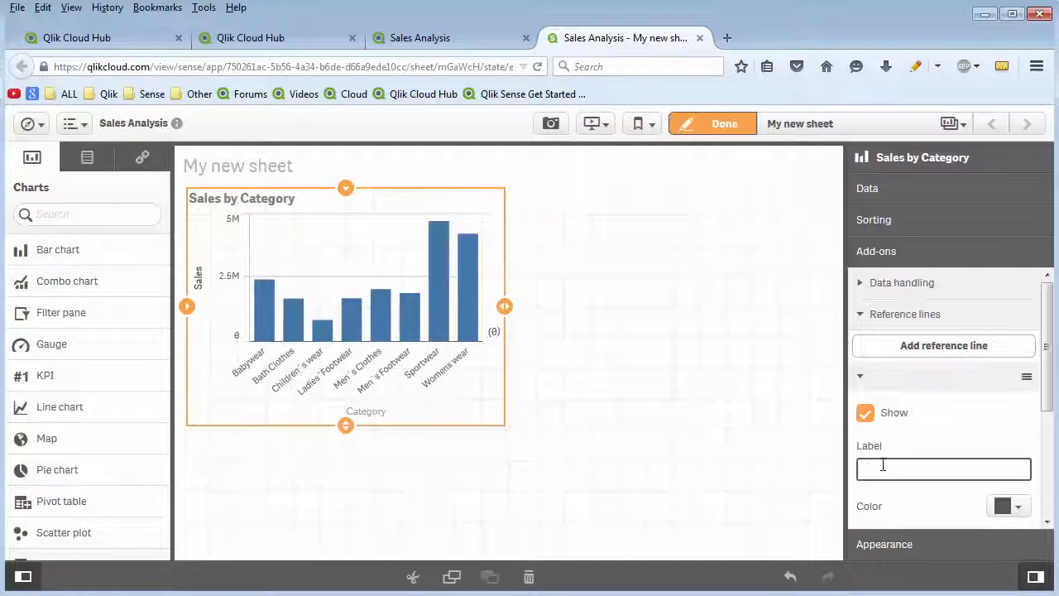
pyautogui.write('Target')
pyautogui.click(1010, 506)
pyautogui.click(978, 443)
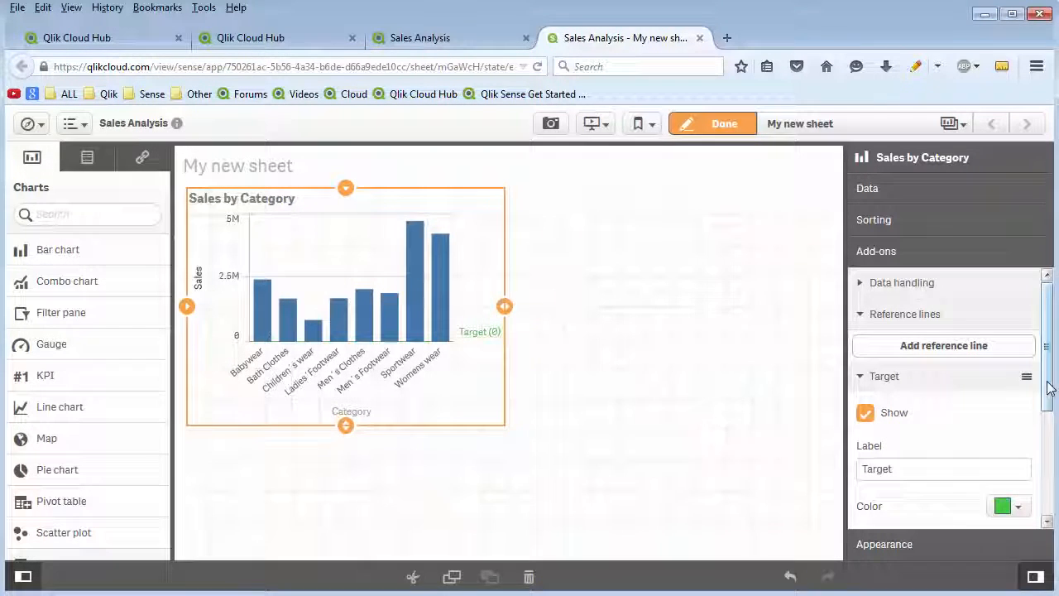
# Set the Target reference line's expression to 4000000
pyautogui.scroll(-3, 888, 445)
pyautogui.click(890, 420)
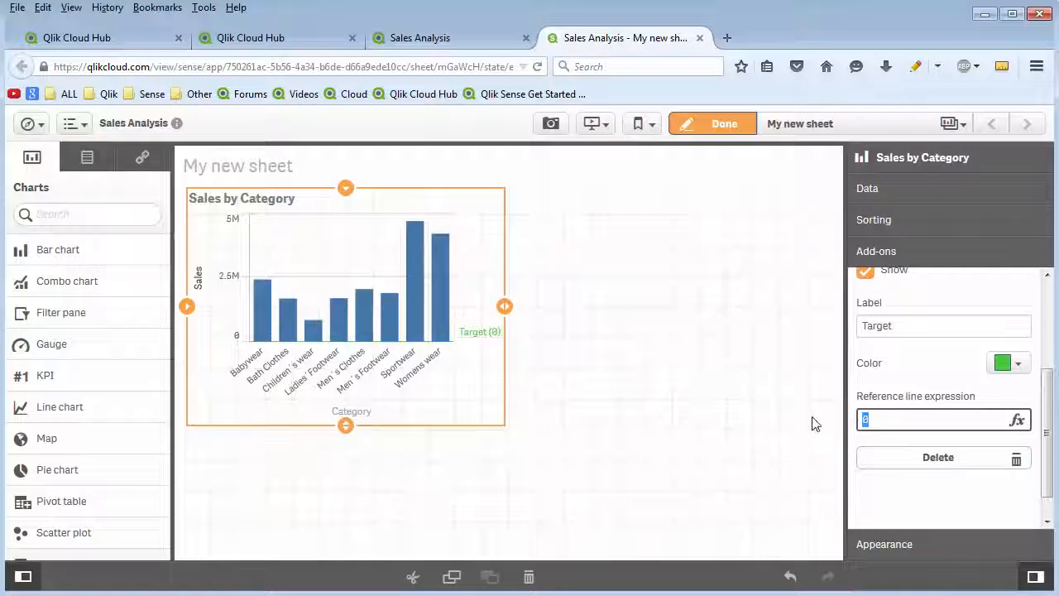
pyautogui.write('400000')
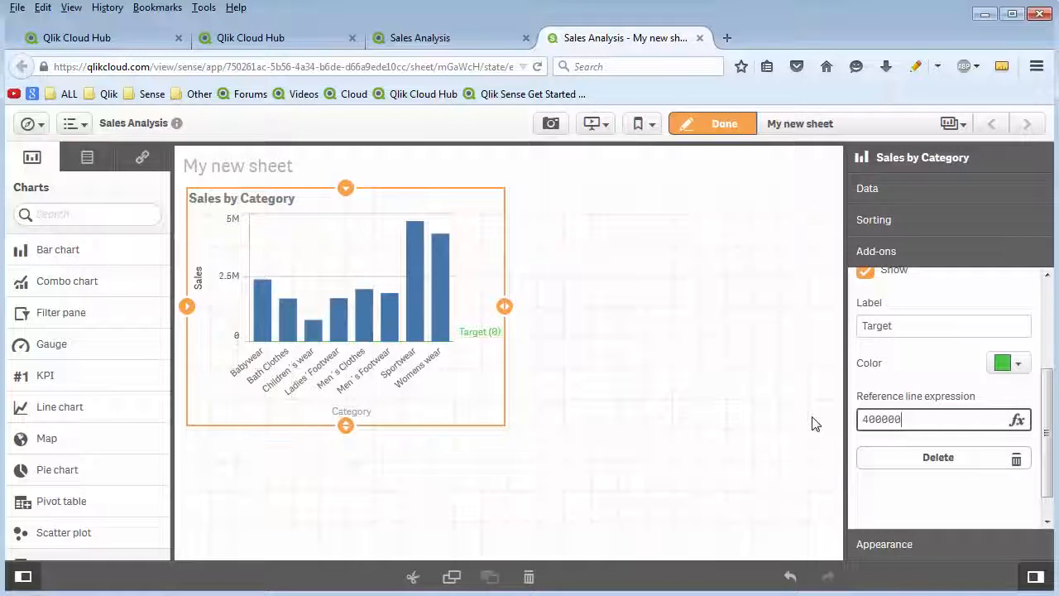
pyautogui.write('0')
pyautogui.press('Return')
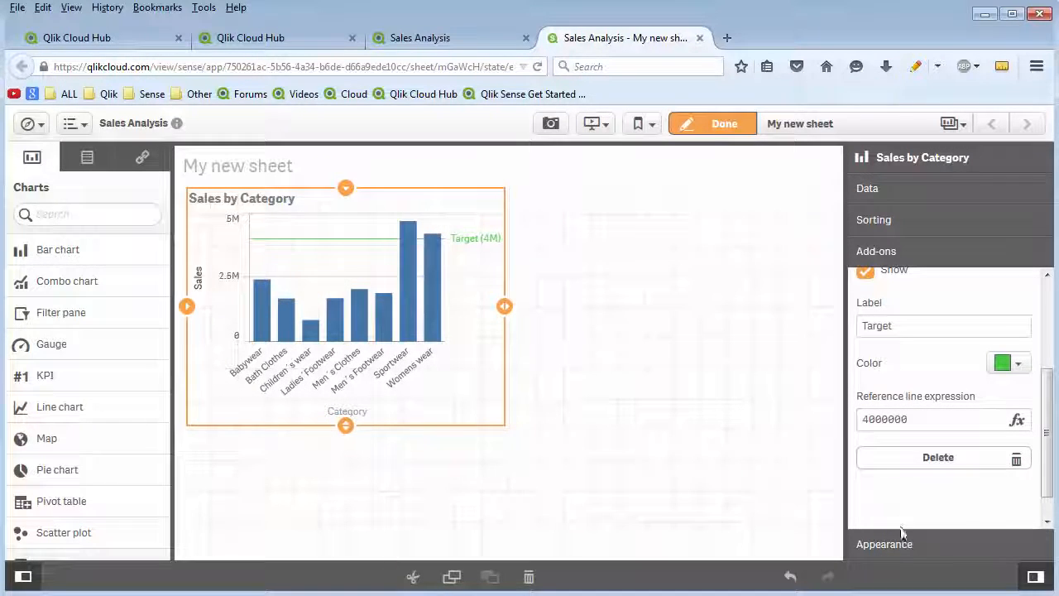
# Change the bar chart's presentation to horizontal
pyautogui.click(904, 543)
pyautogui.click(911, 318)
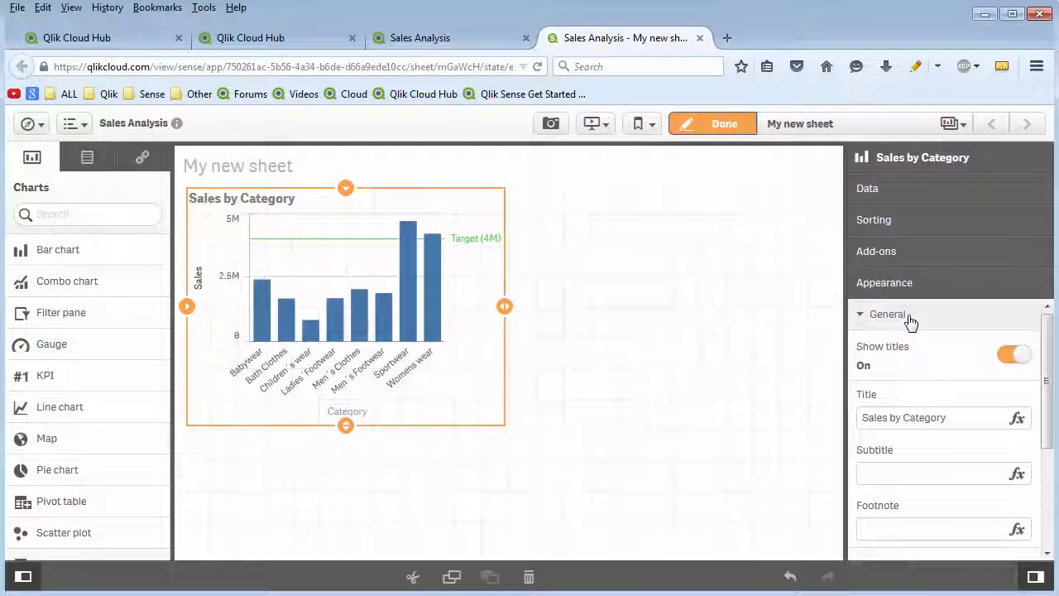
pyautogui.scroll(-4, 907, 385)
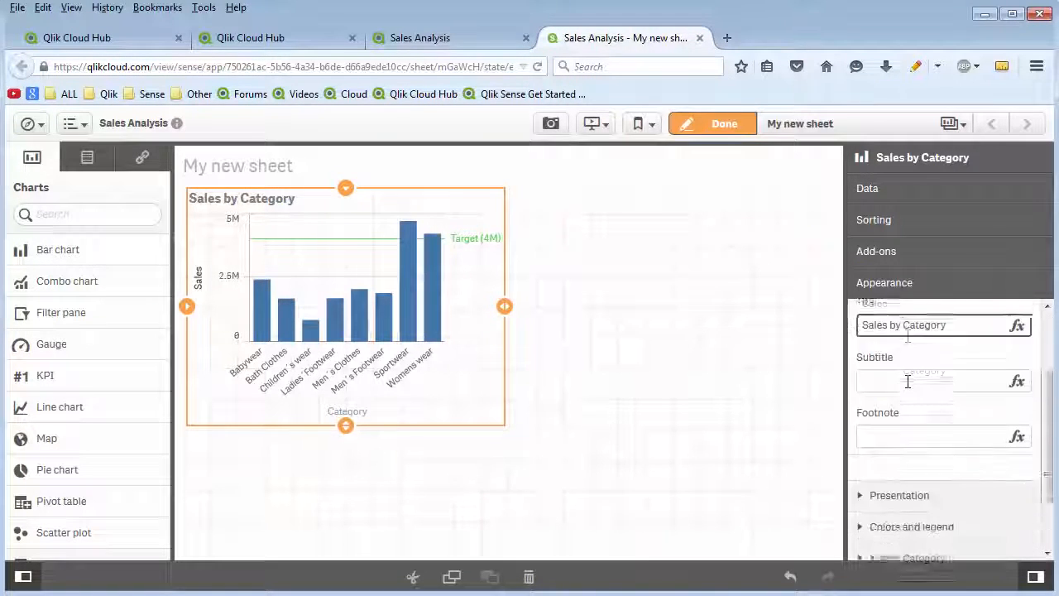
pyautogui.click(908, 433)
pyautogui.scroll(-3, 993, 405)
pyautogui.click(1013, 378)
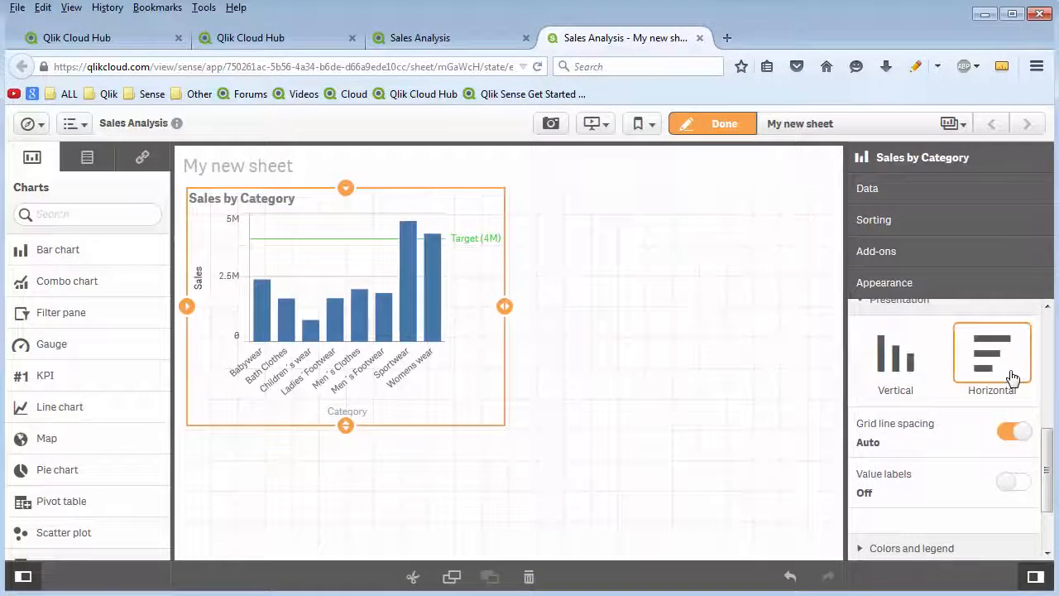
# Switch the bar chart's colors from automatic to custom
pyautogui.scroll(-1, 983, 368)
pyautogui.scroll(-2, 982, 370)
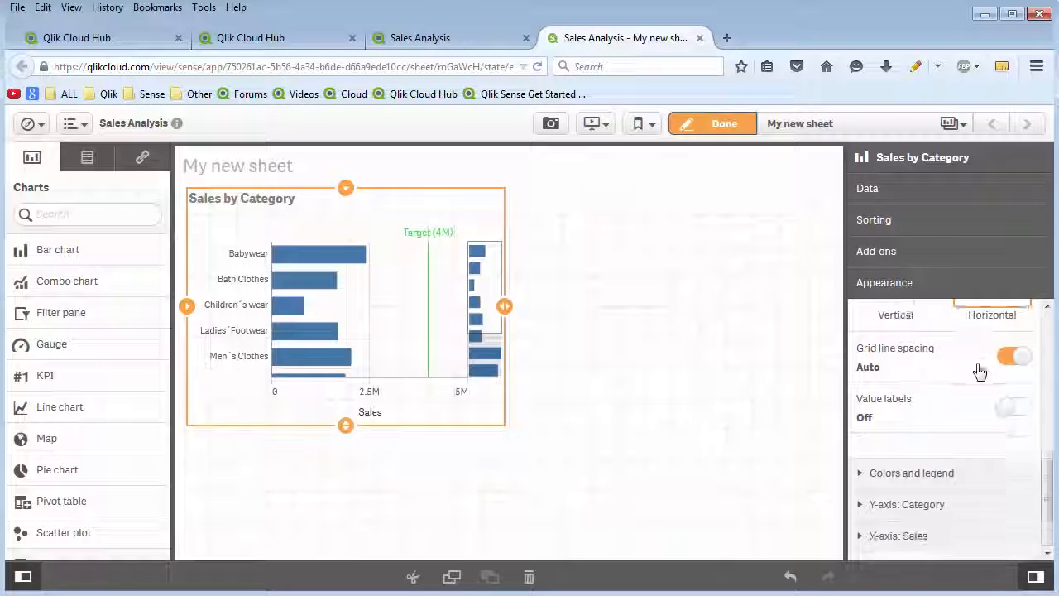
pyautogui.click(922, 464)
pyautogui.scroll(-2, 920, 455)
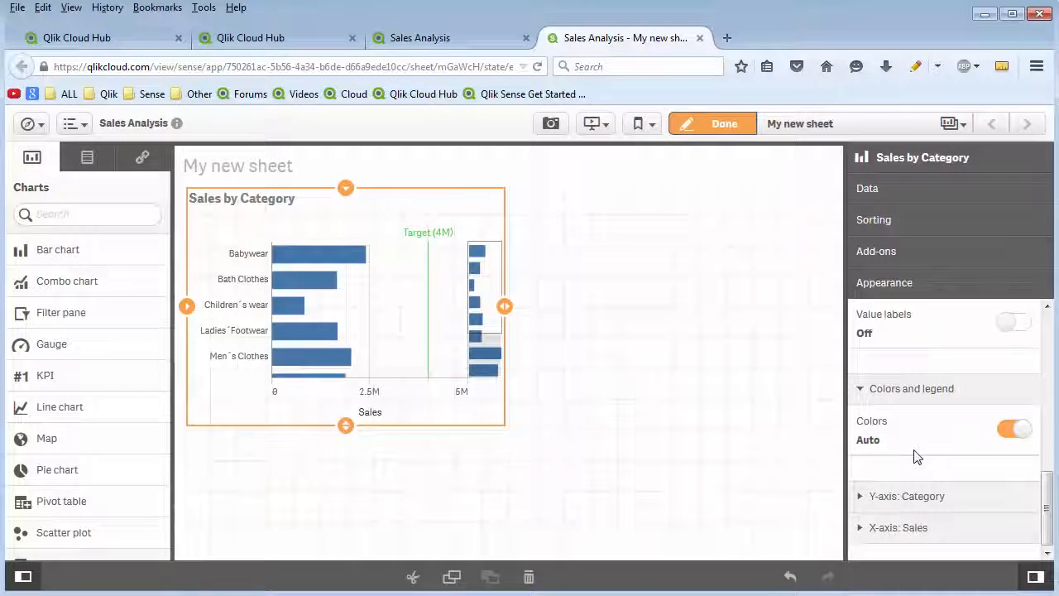
pyautogui.click(1016, 429)
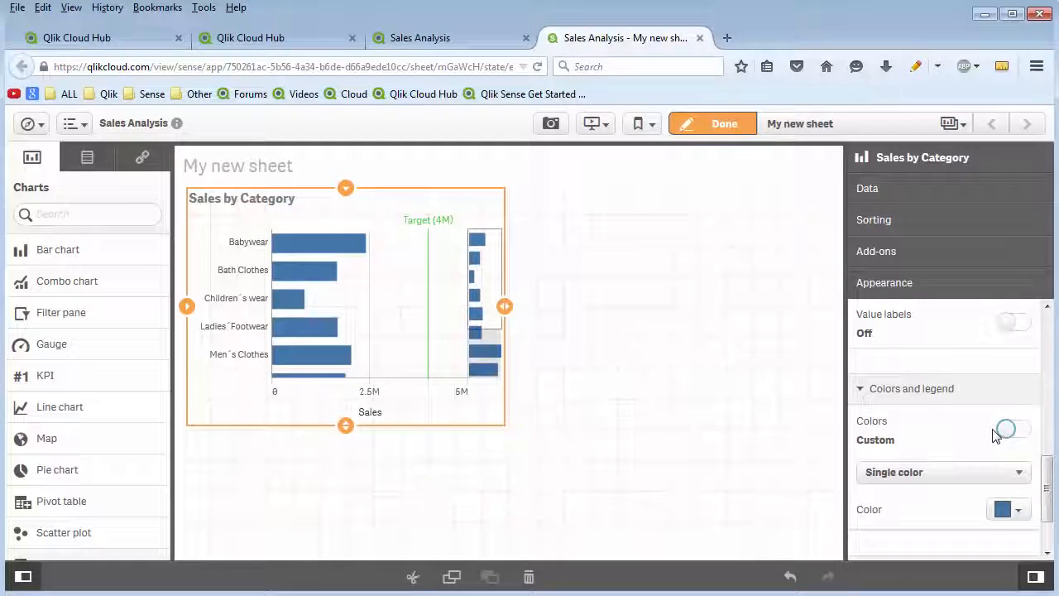
# Try coloring the bars by dimension and by measure
pyautogui.scroll(-1, 985, 432)
pyautogui.click(944, 398)
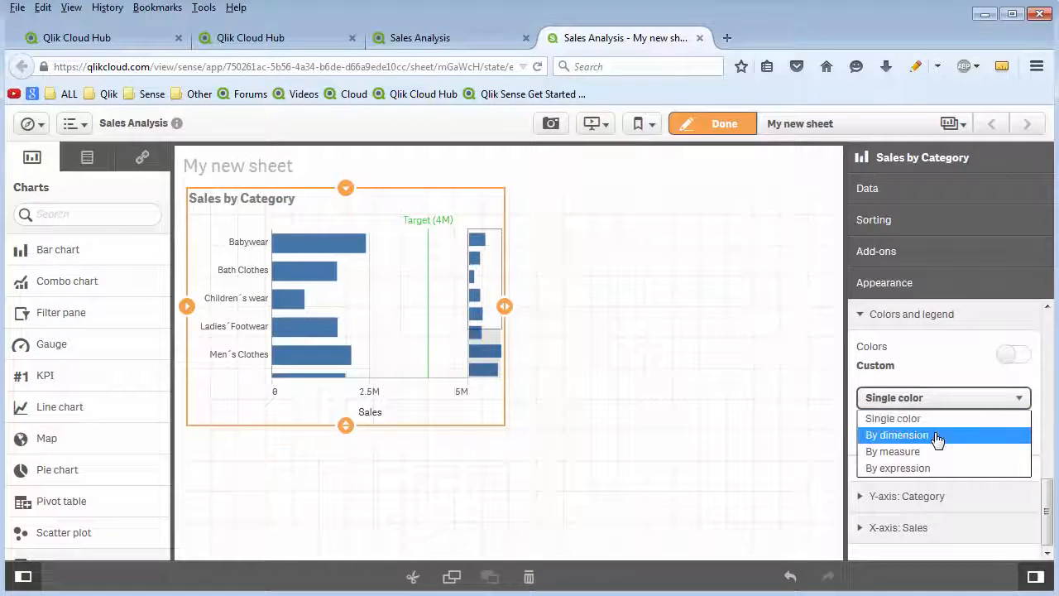
pyautogui.click(935, 436)
pyautogui.click(937, 435)
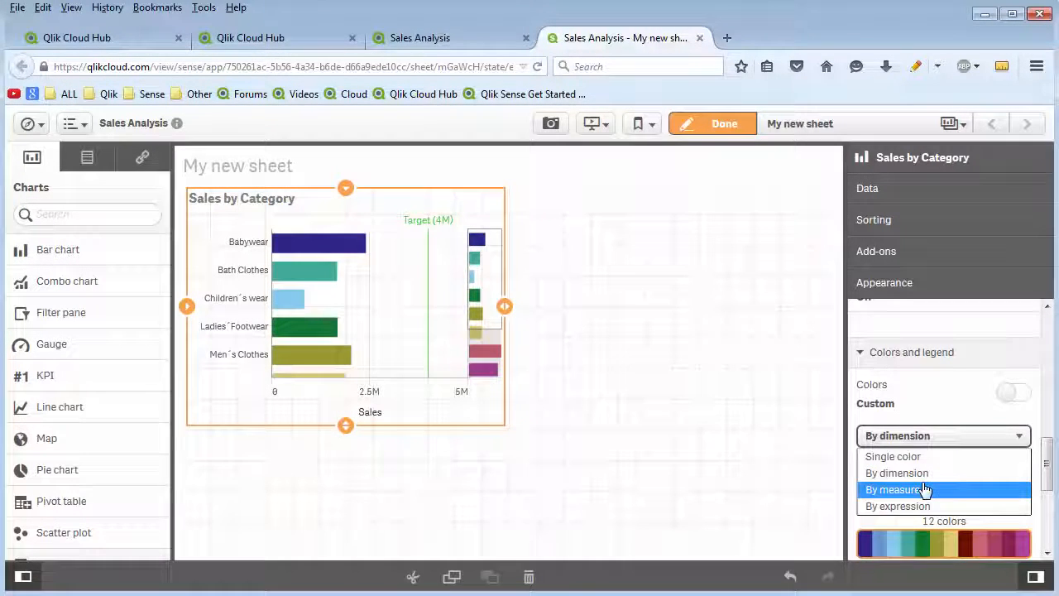
pyautogui.click(917, 489)
pyautogui.scroll(-1, 923, 463)
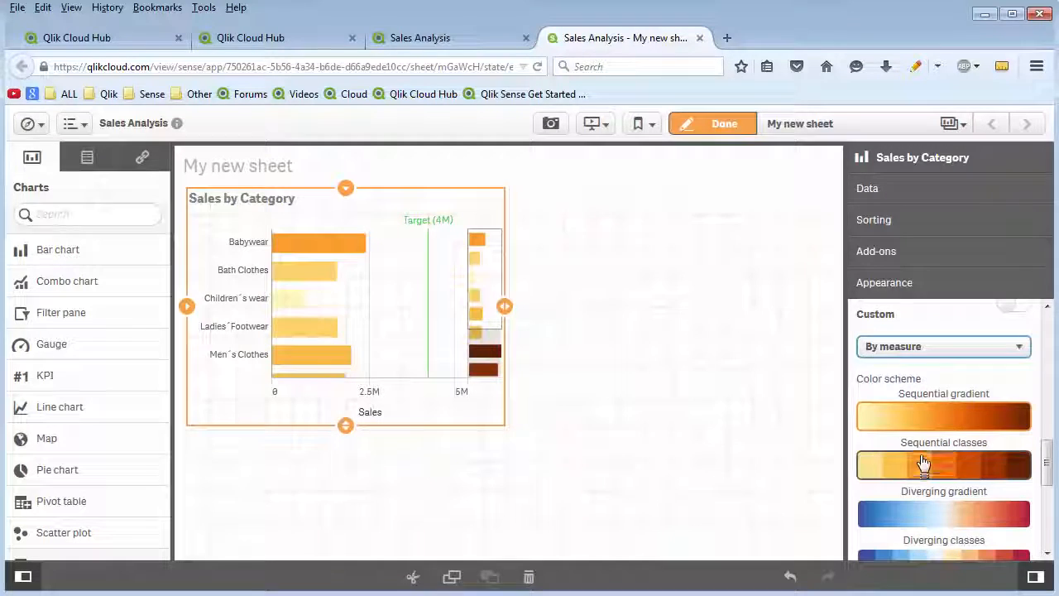
# Color the bars by the expression count(ProductID)
pyautogui.click(934, 348)
pyautogui.click(918, 414)
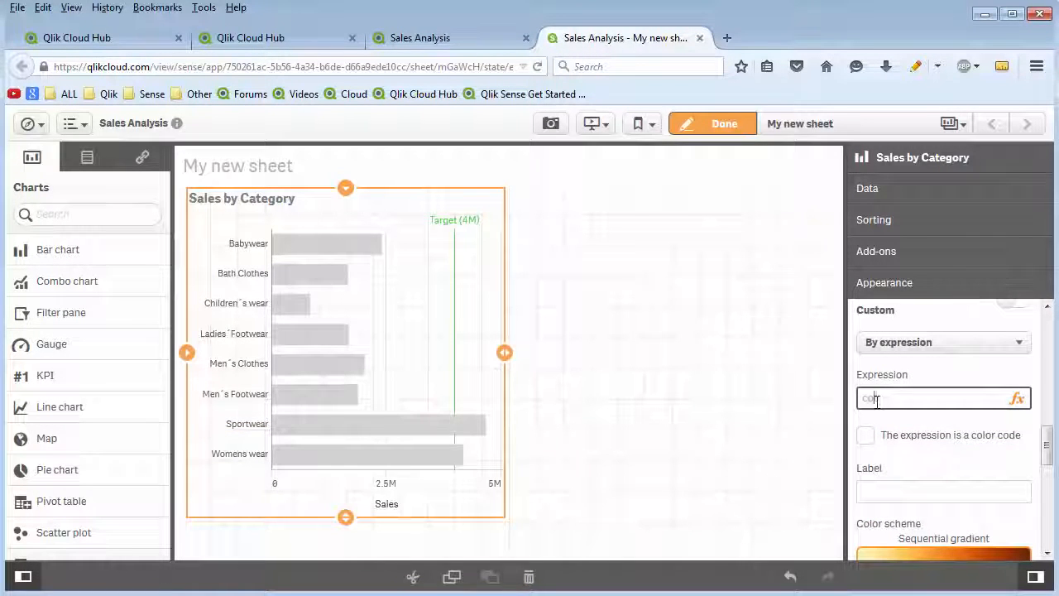
pyautogui.write('nt(Produ')
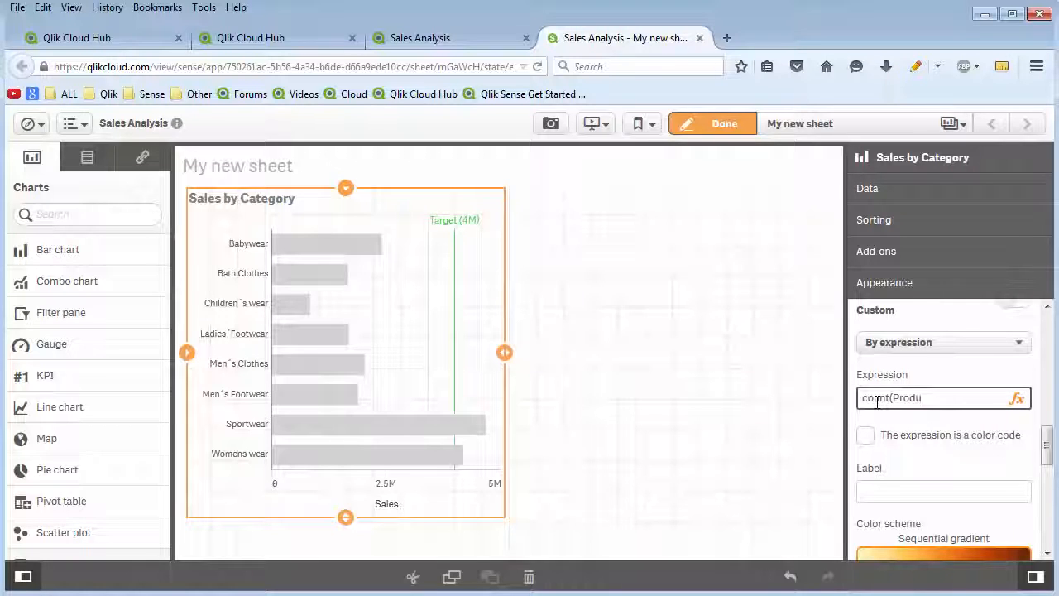
pyautogui.write('ctI')
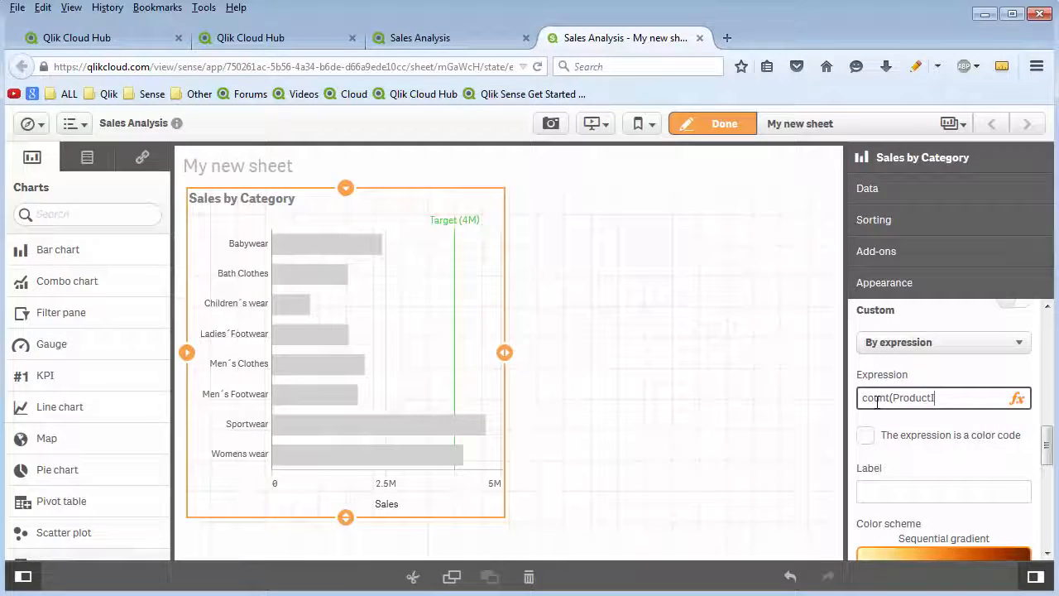
pyautogui.write('D)')
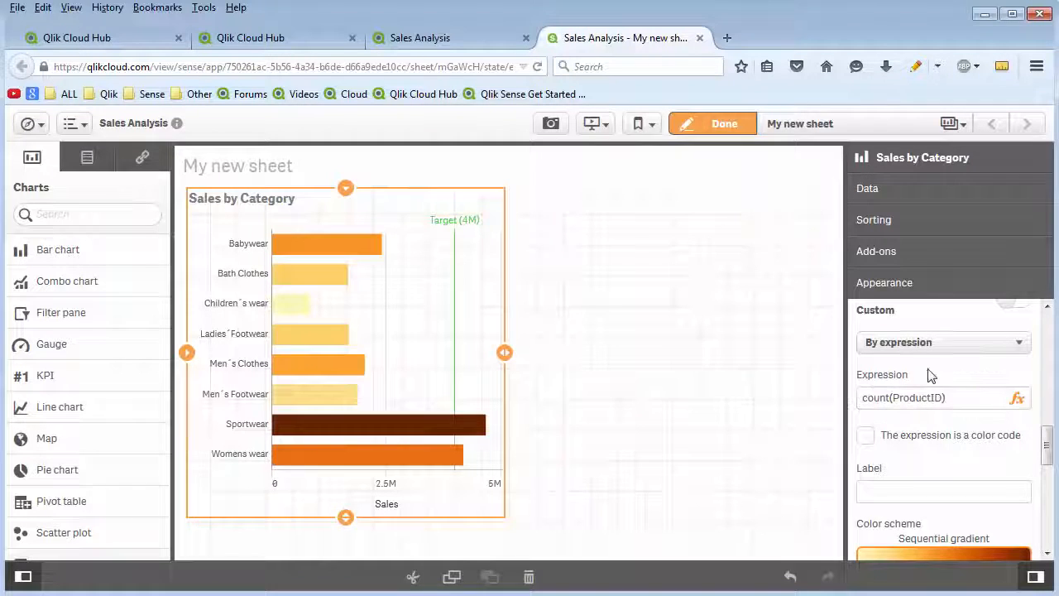
# Alternate the bar coloring between by measure and by expression to compare them, ending on by expression
pyautogui.click(927, 343)
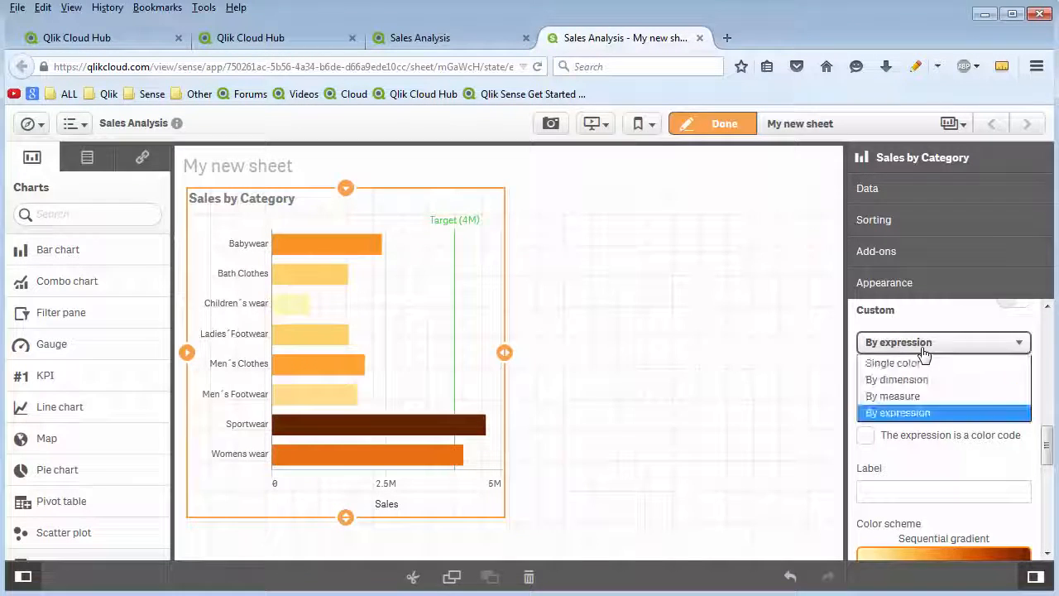
pyautogui.click(926, 396)
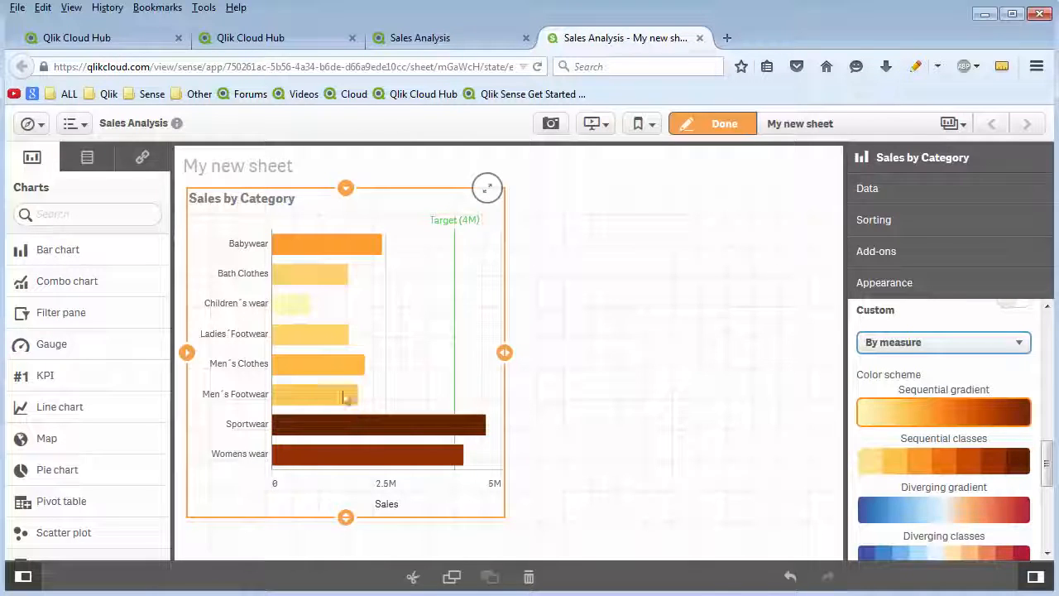
pyautogui.click(895, 342)
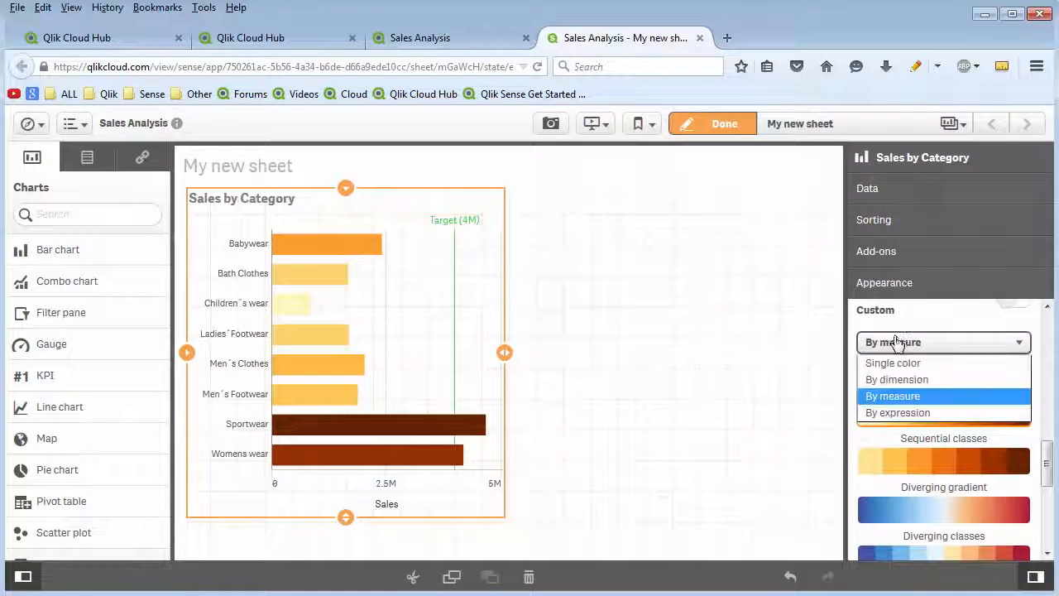
pyautogui.click(896, 411)
pyautogui.click(895, 342)
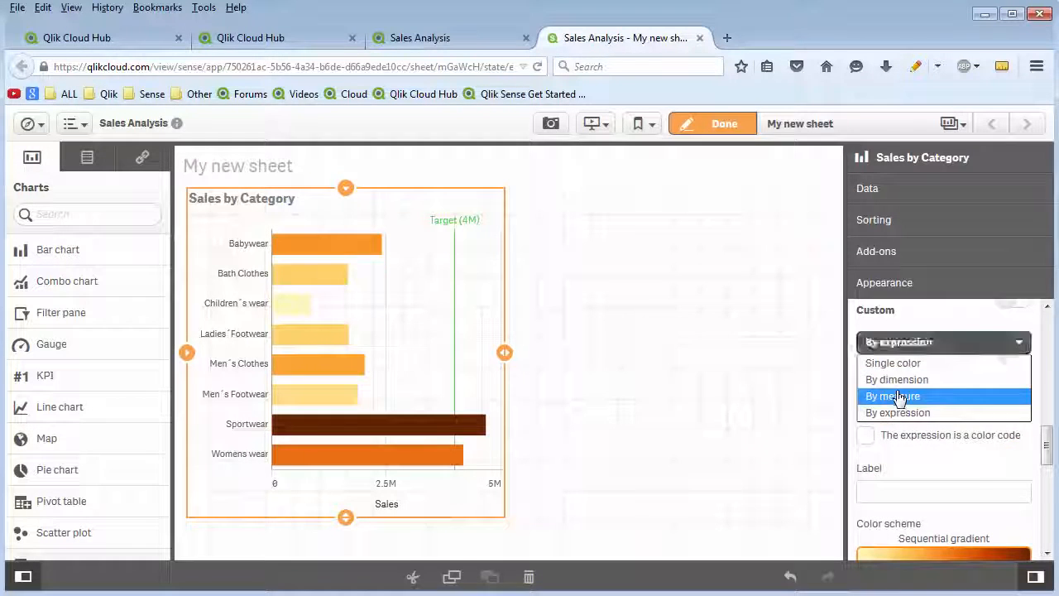
pyautogui.click(897, 395)
pyautogui.click(900, 348)
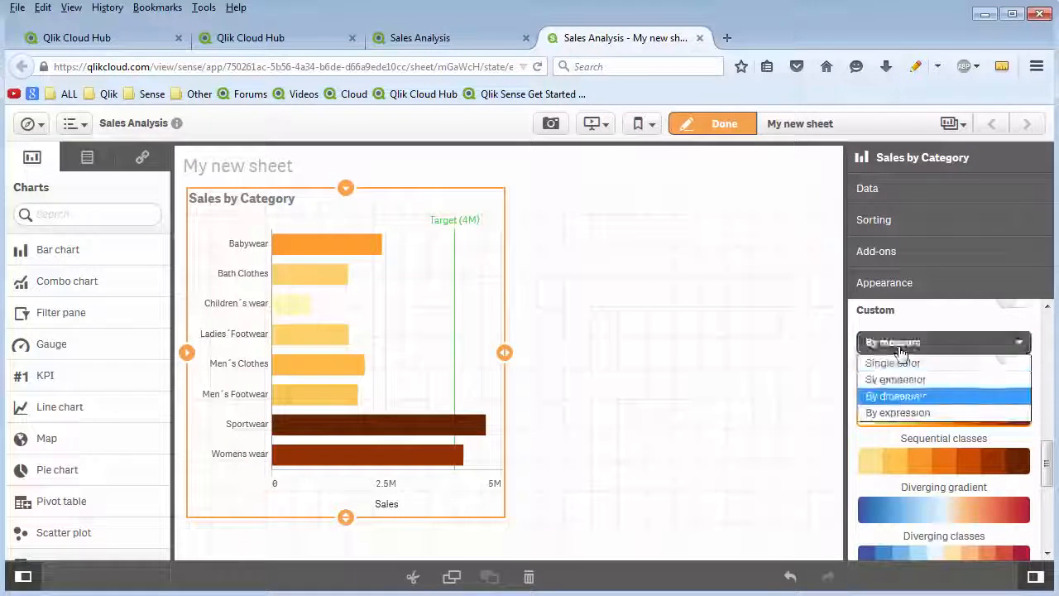
pyautogui.click(898, 412)
# Widen the Sales by Category bar chart by one grid column
pyautogui.scroll(-5, 958, 343)
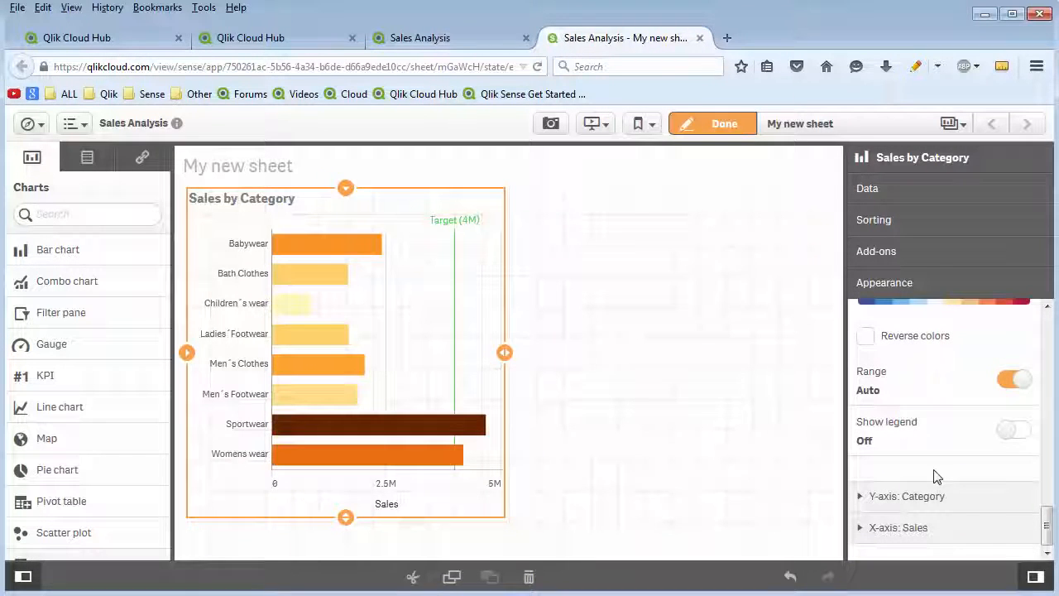
pyautogui.moveTo(503, 351); pyautogui.dragTo(524, 359)
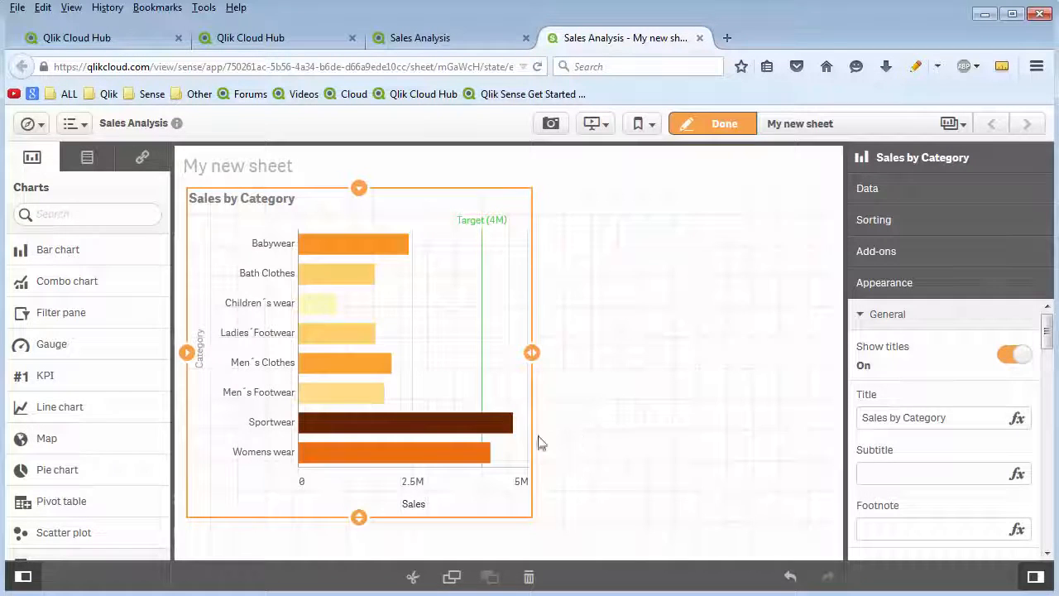
# Place a KPI in the empty area beside the bar chart with Sum(Sales) as its measure
pyautogui.moveTo(71, 385); pyautogui.dragTo(654, 384)
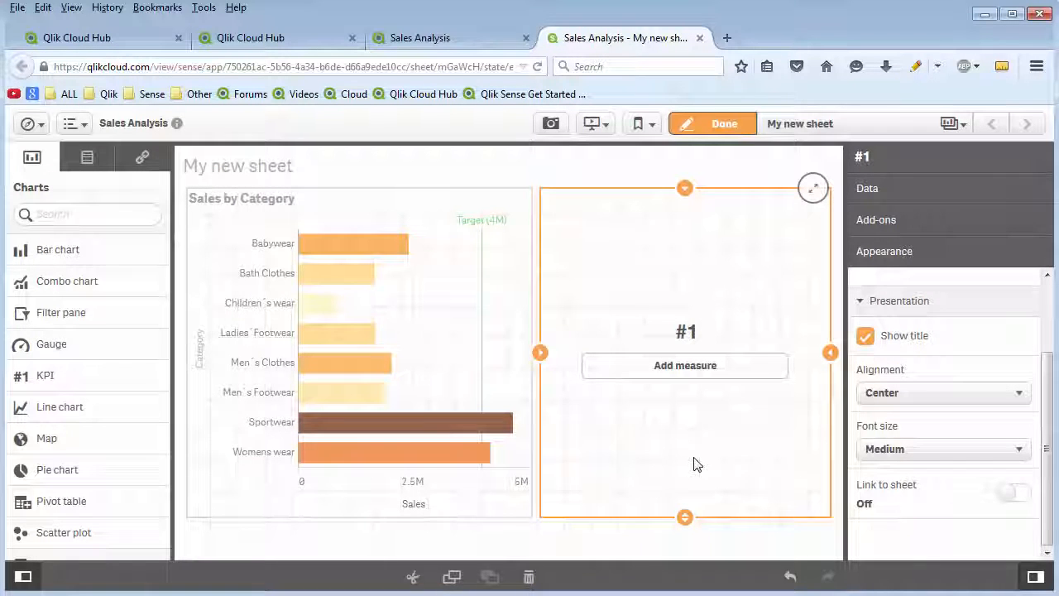
pyautogui.click(697, 374)
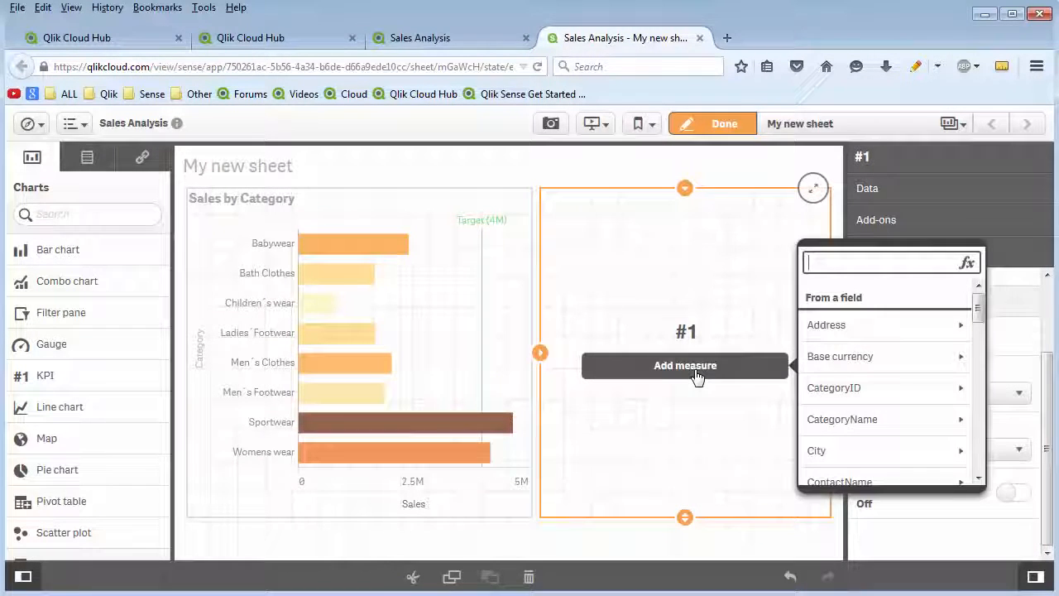
pyautogui.write('sal')
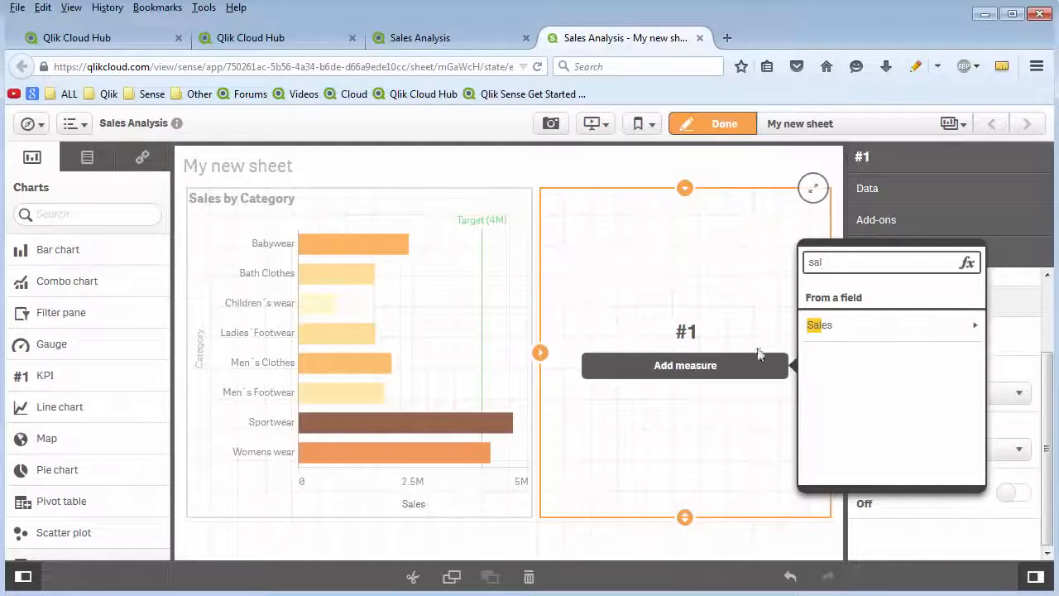
pyautogui.click(880, 330)
pyautogui.click(880, 331)
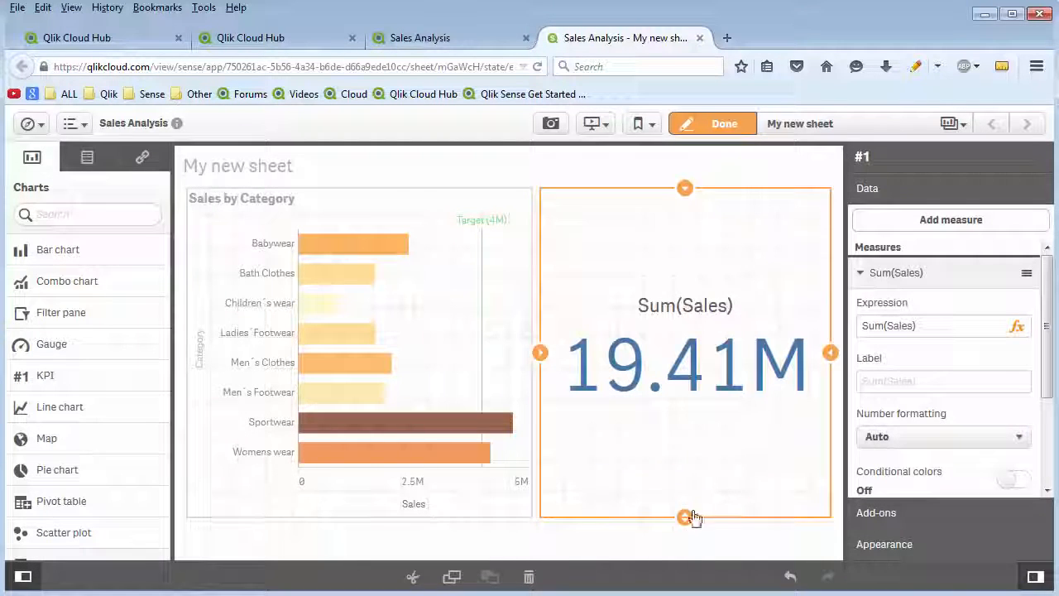
# Shorten the KPI to end level with the Men's Footwear bar and label its measure "Sales"
pyautogui.moveTo(693, 516); pyautogui.dragTo(698, 394)
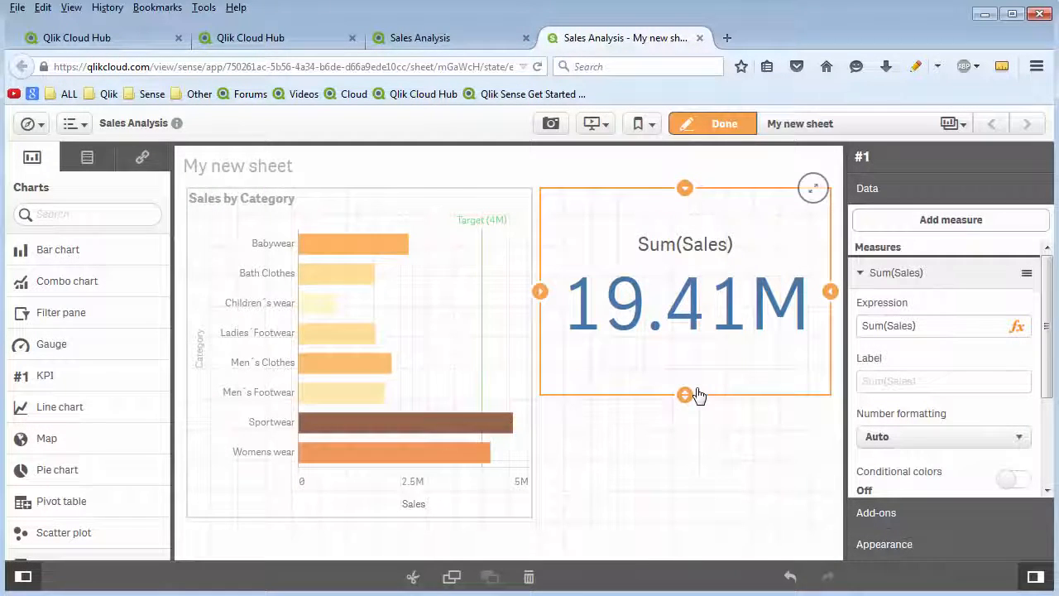
pyautogui.click(929, 377)
pyautogui.write('Sale')
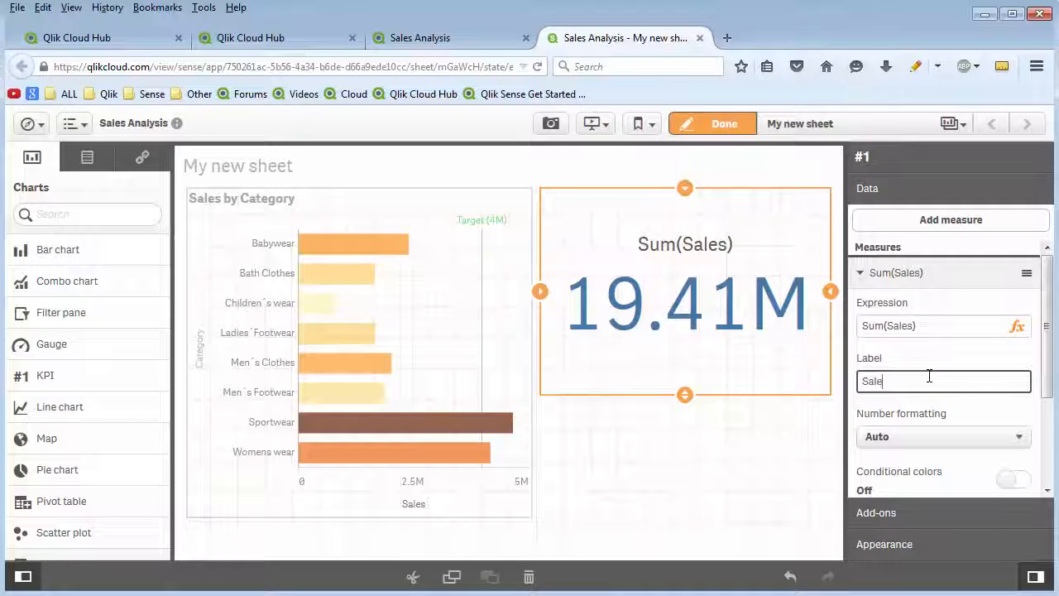
pyautogui.write('s')
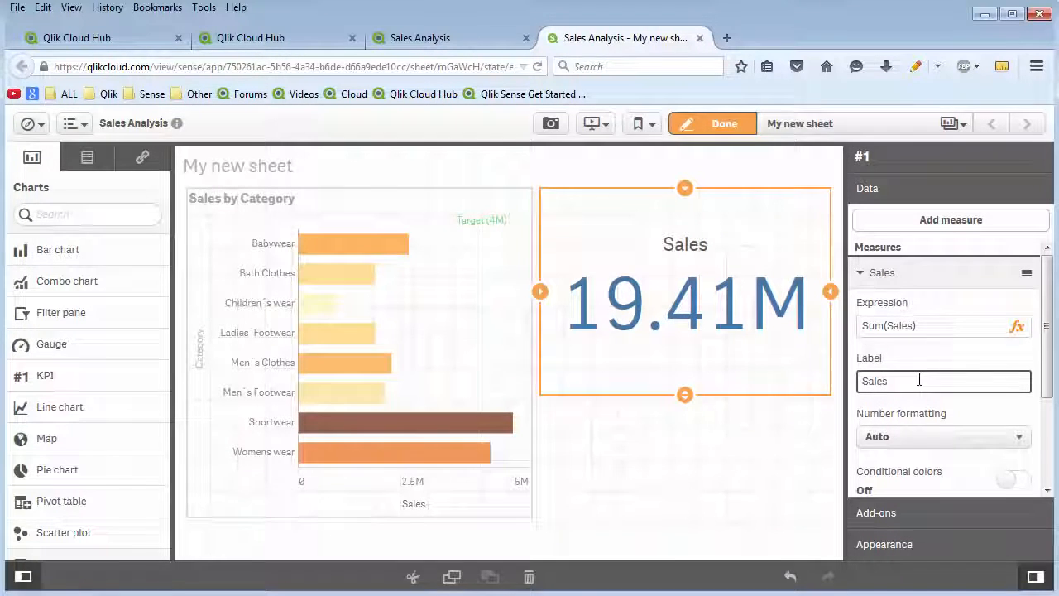
# Finish editing the sheet and select the Children's wear and Ladies' Footwear categories in the bar chart
pyautogui.click(710, 124)
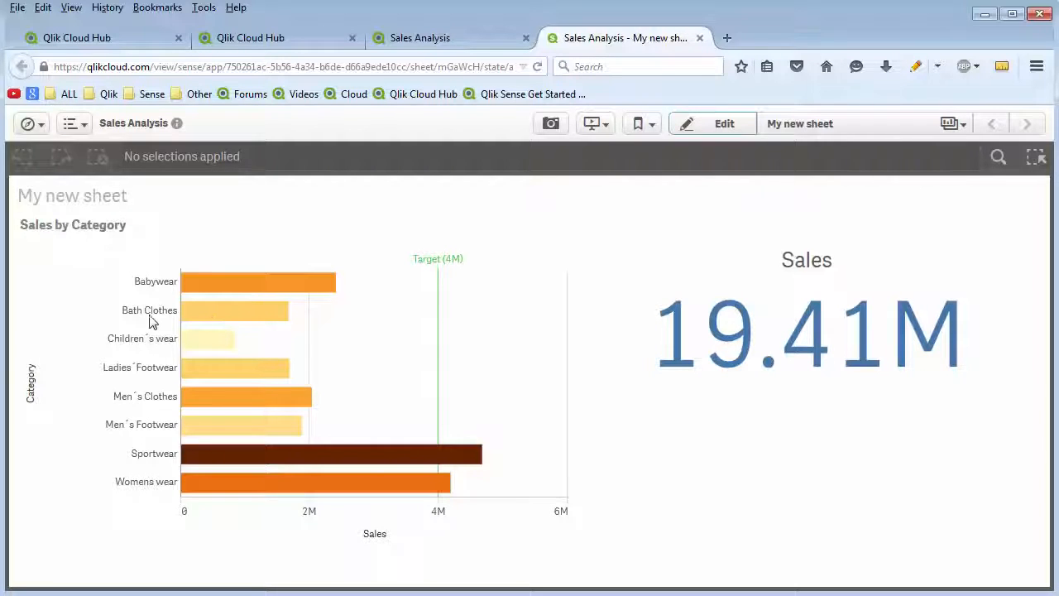
pyautogui.moveTo(151, 321); pyautogui.dragTo(151, 350)
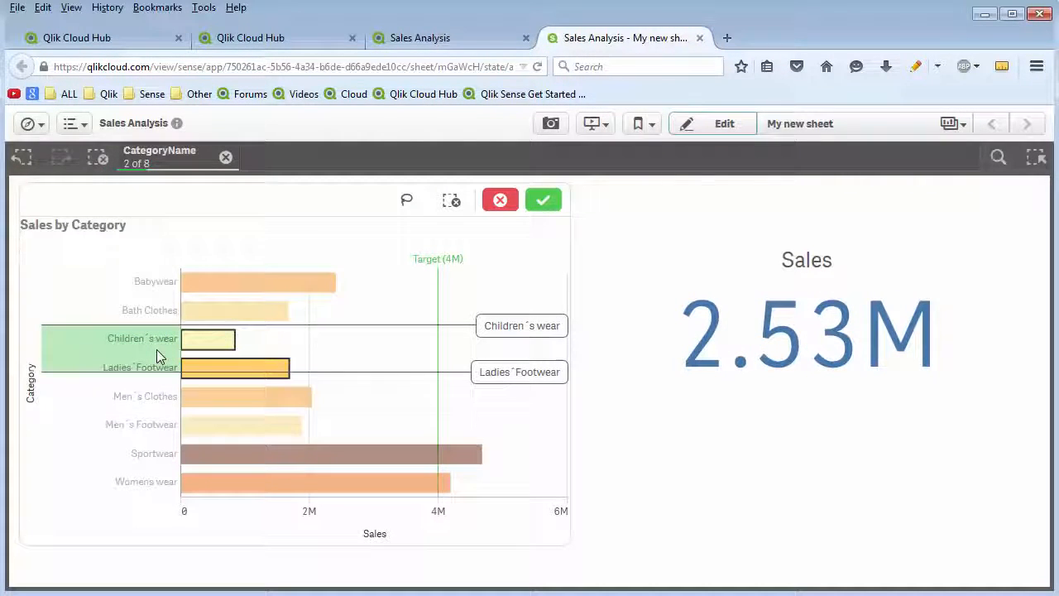
pyautogui.moveTo(157, 349); pyautogui.dragTo(157, 350)
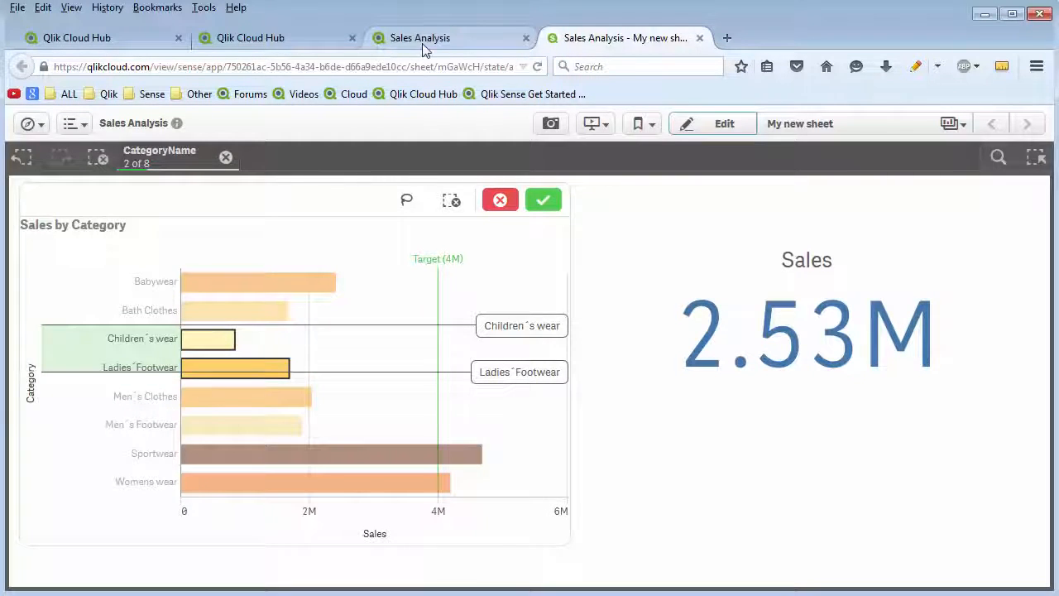
# Reopen the Sales Analysis app from the personal apps in the cloud hub and display My new sheet
pyautogui.click(389, 38)
pyautogui.click(282, 37)
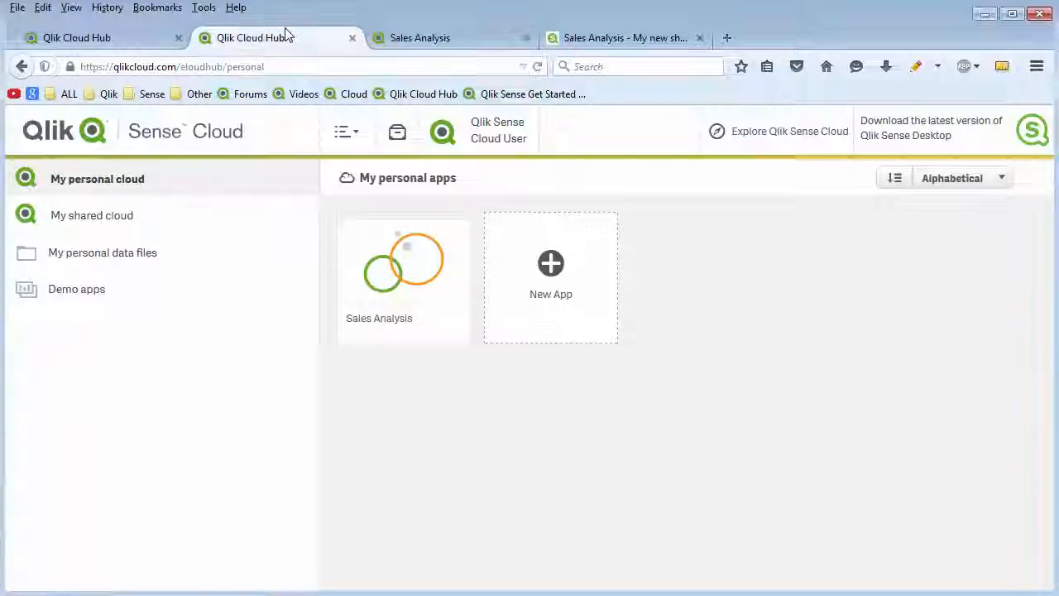
pyautogui.click(418, 280)
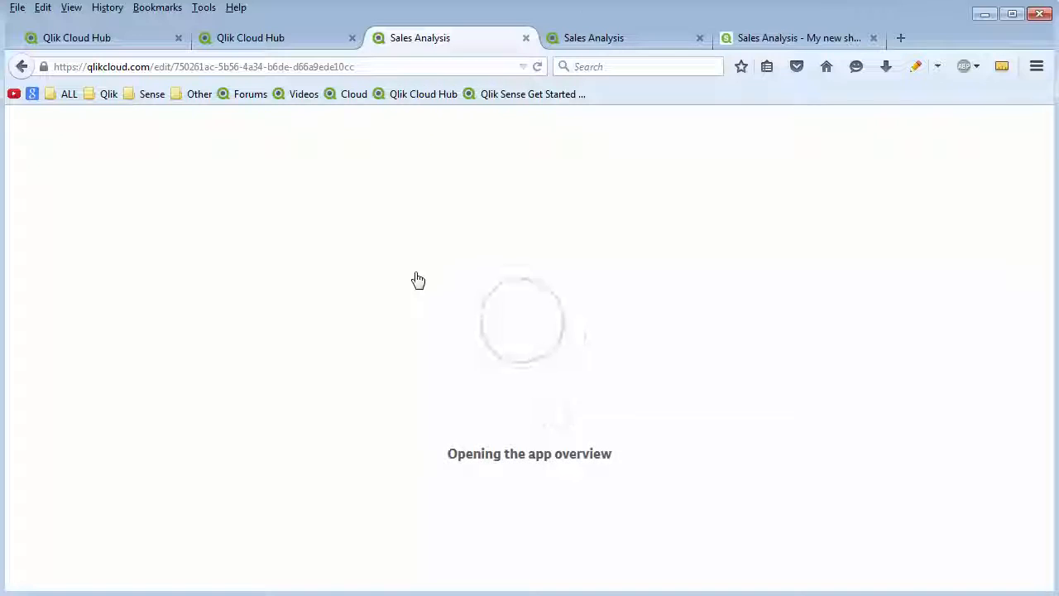
pyautogui.click(68, 451)
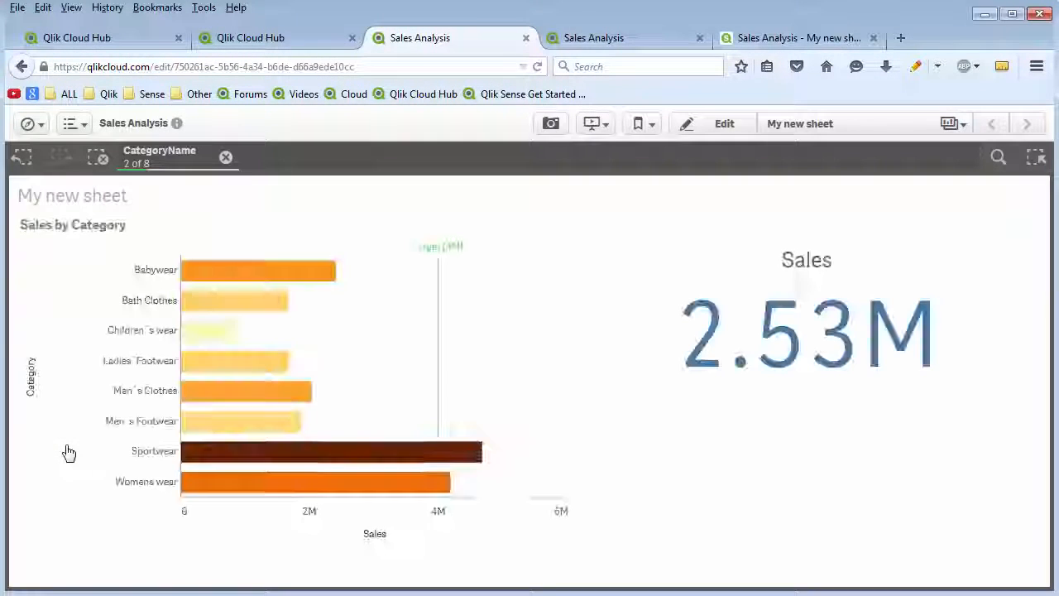